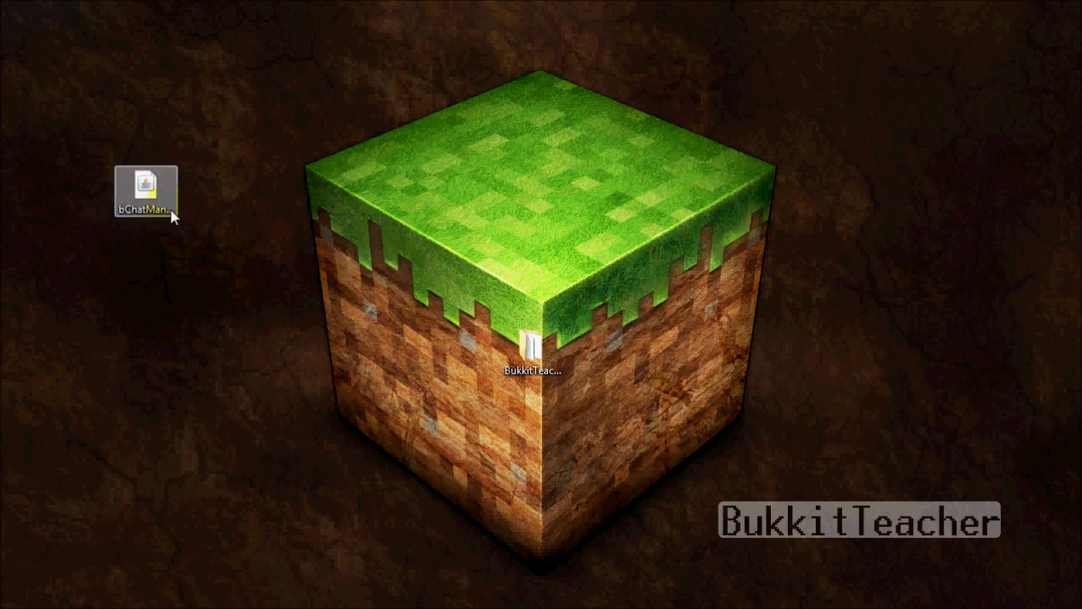
click(145, 190)
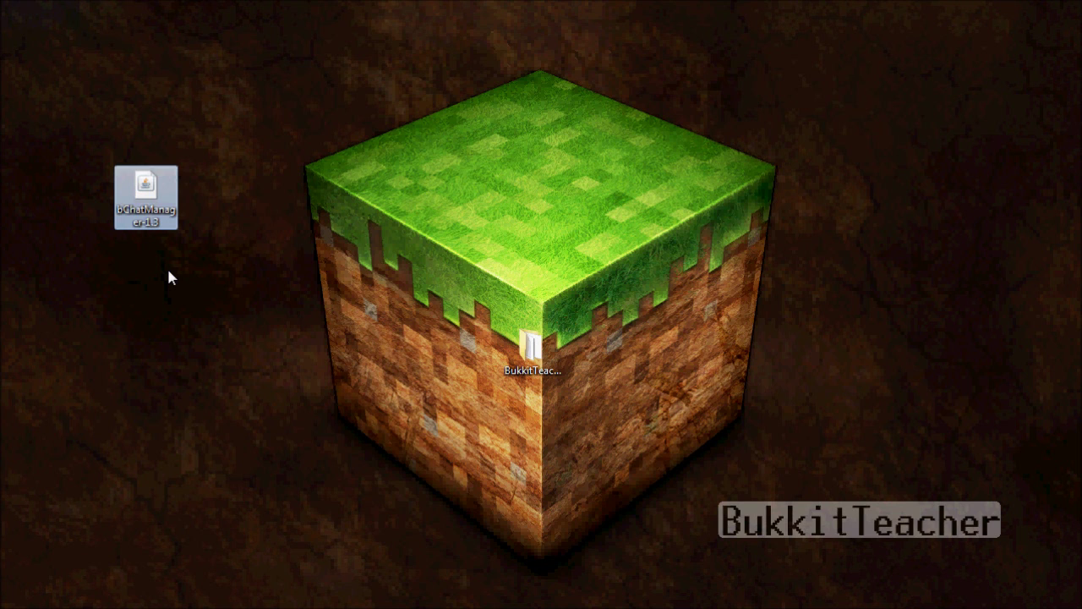
drag(161, 218, 399, 355)
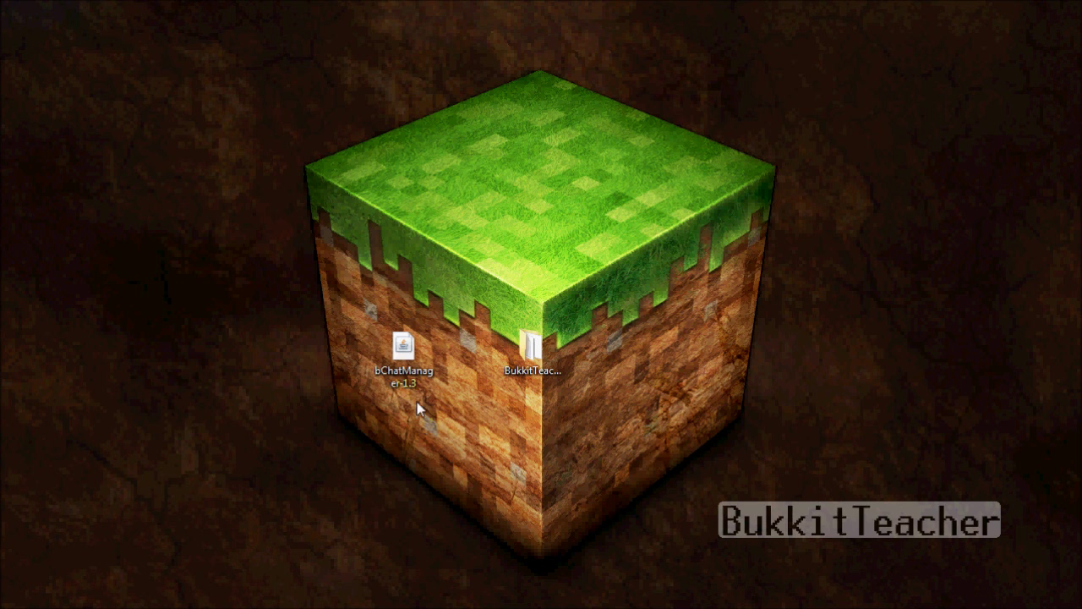
click(406, 382)
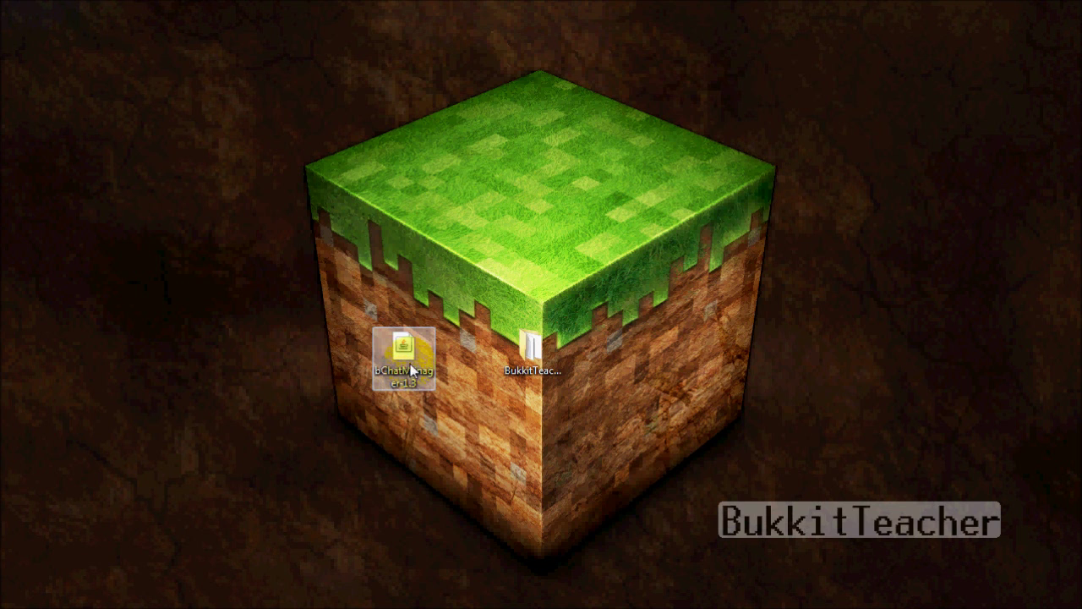
drag(368, 364, 157, 315)
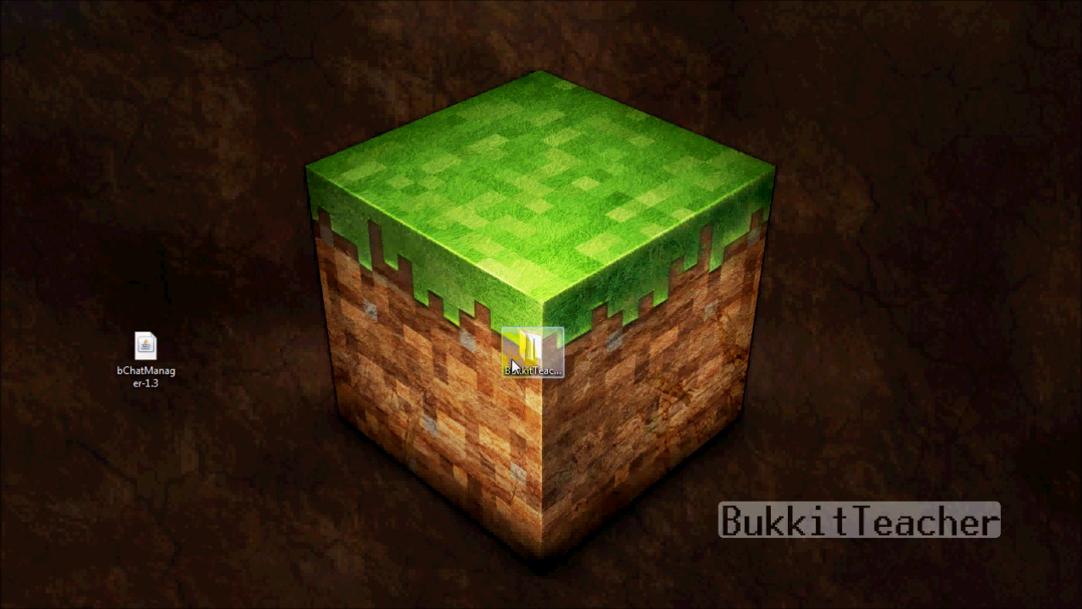
Move the bChatManager-1.3 jar from the desktop into the plugins folder inside the BukkitTeacher folder.
mouse_move(532, 359)
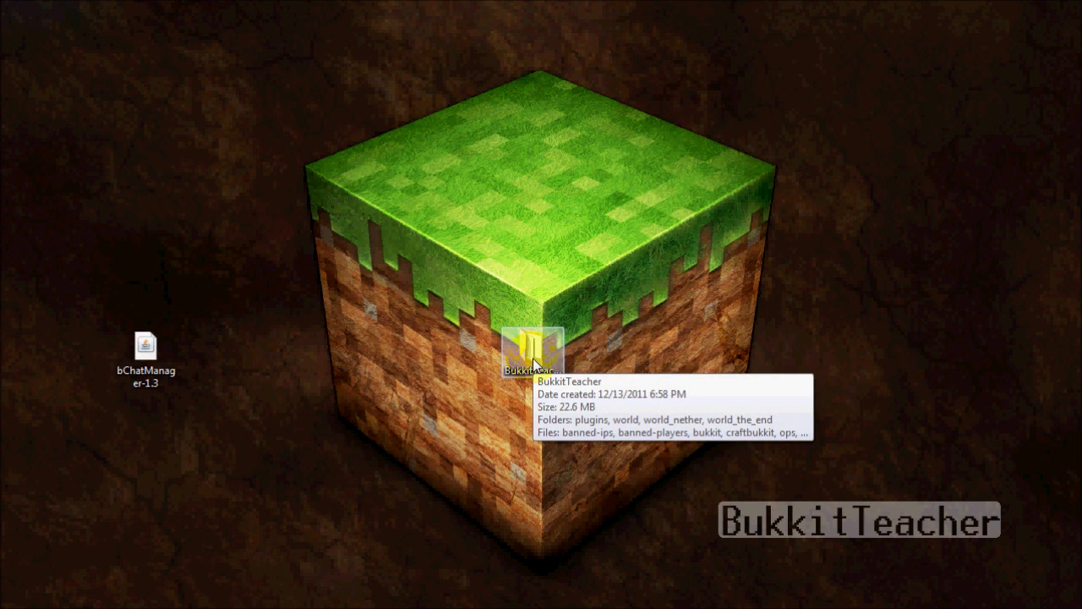
double_click(533, 357)
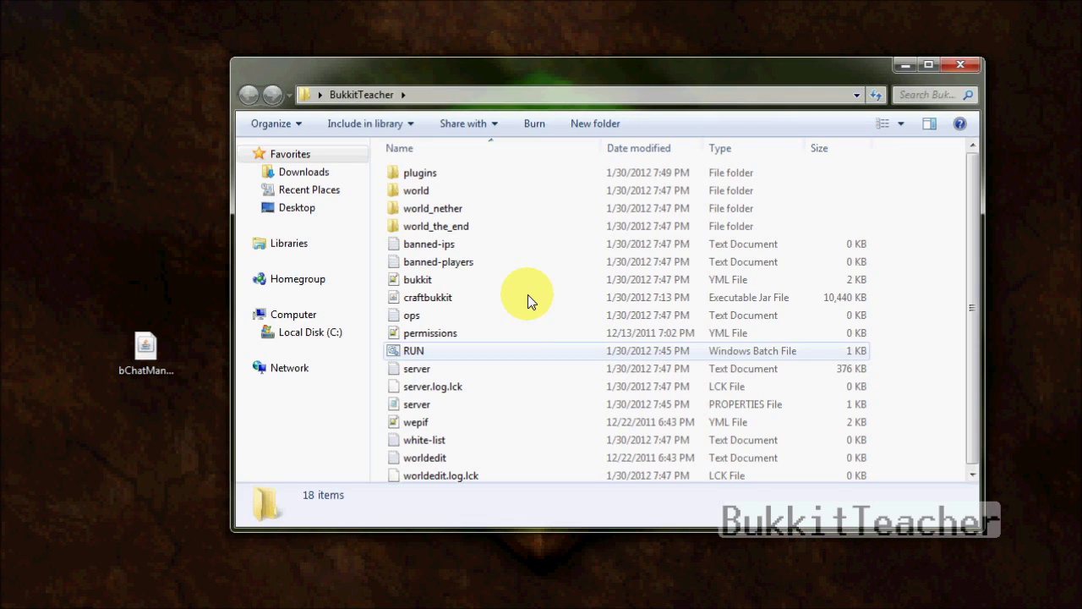
drag(512, 72, 501, 32)
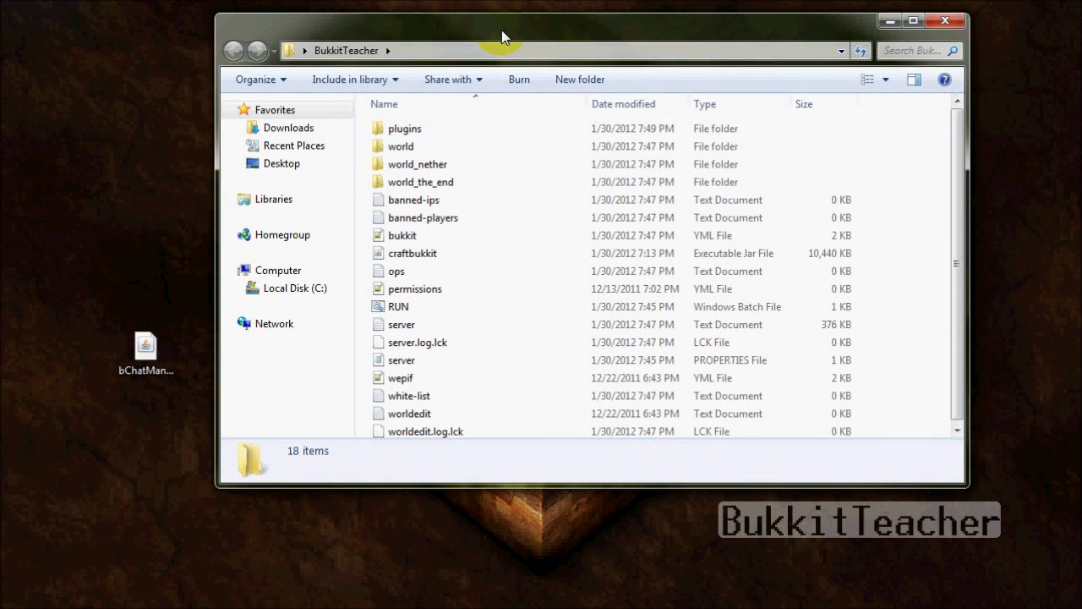
double_click(440, 128)
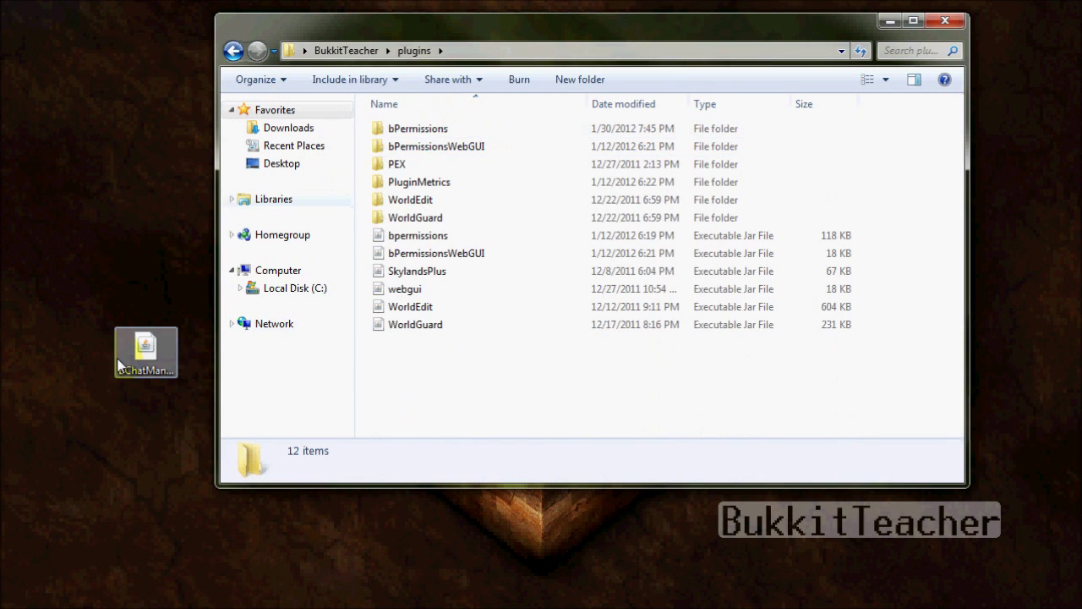
click(145, 353)
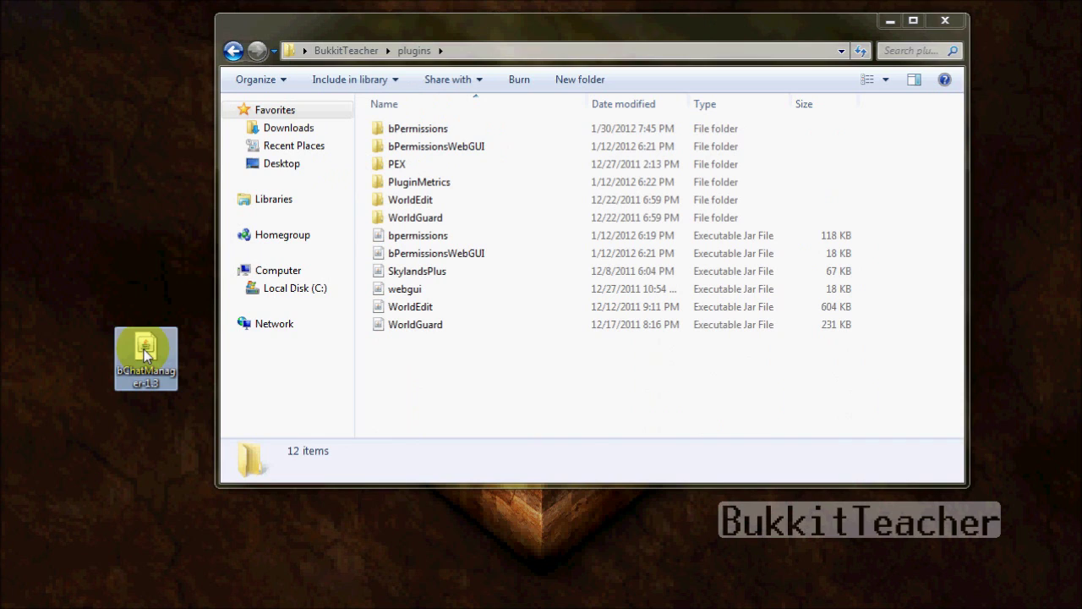
click(155, 389)
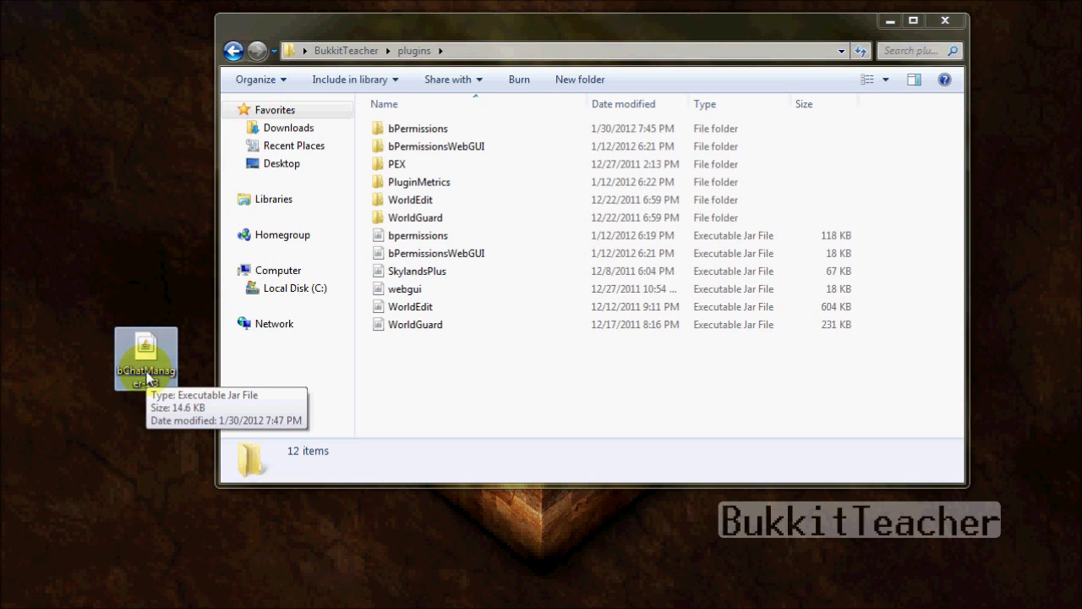
drag(148, 377, 457, 374)
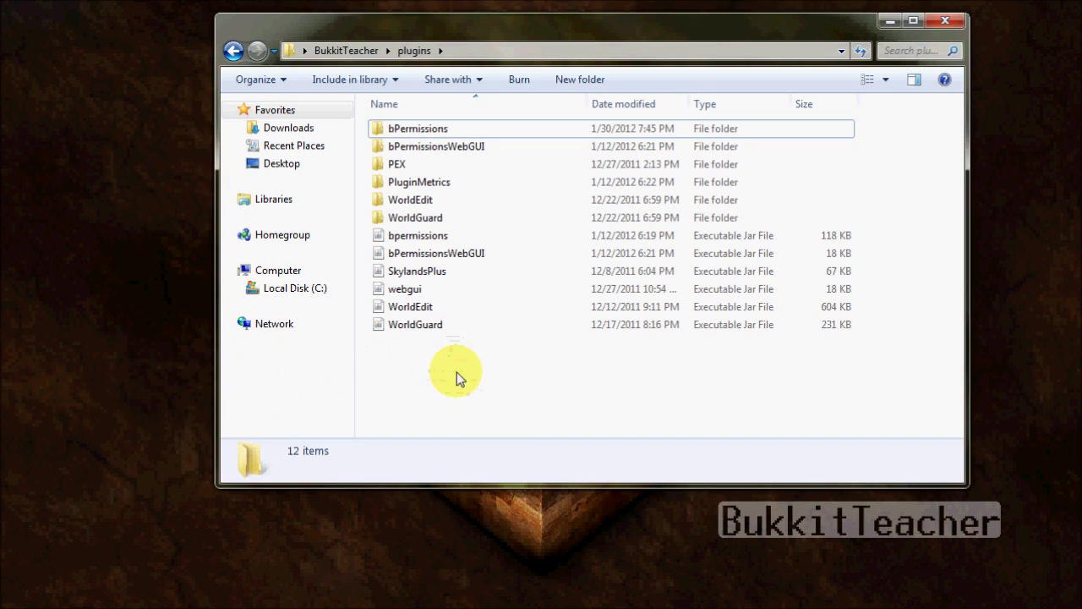
Start the server with the RUN batch file in the BukkitTeacher folder, then close its console once it has loaded.
click(232, 51)
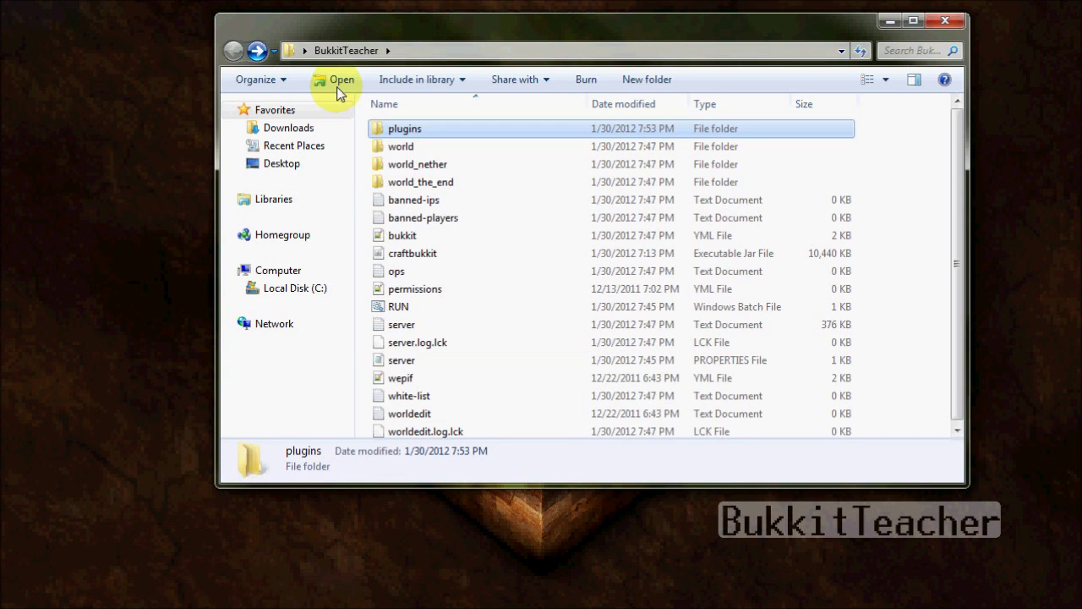
click(427, 309)
double_click(427, 309)
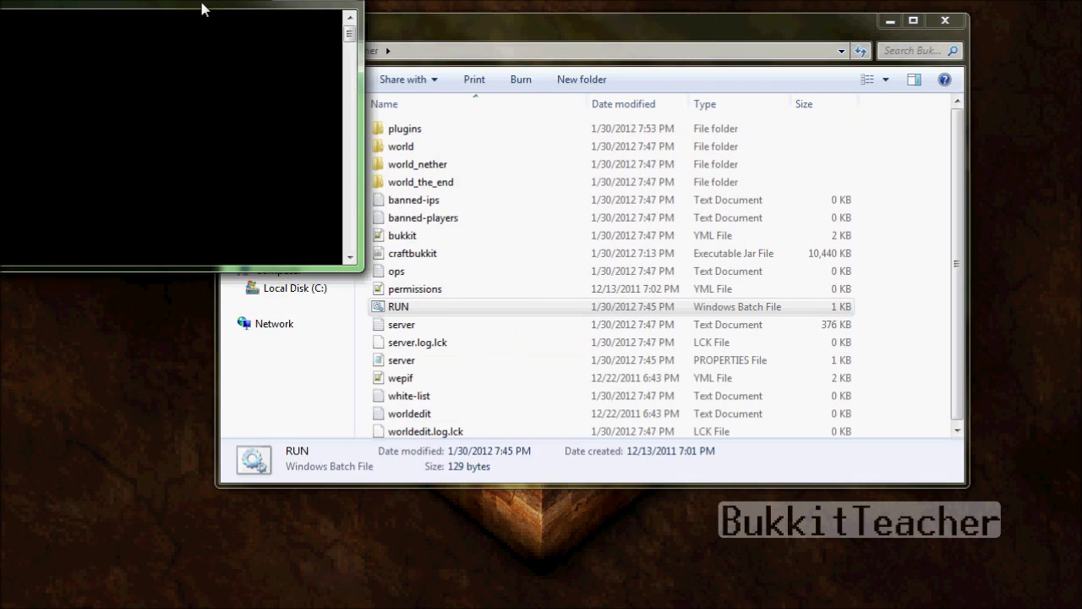
drag(203, 9, 503, 166)
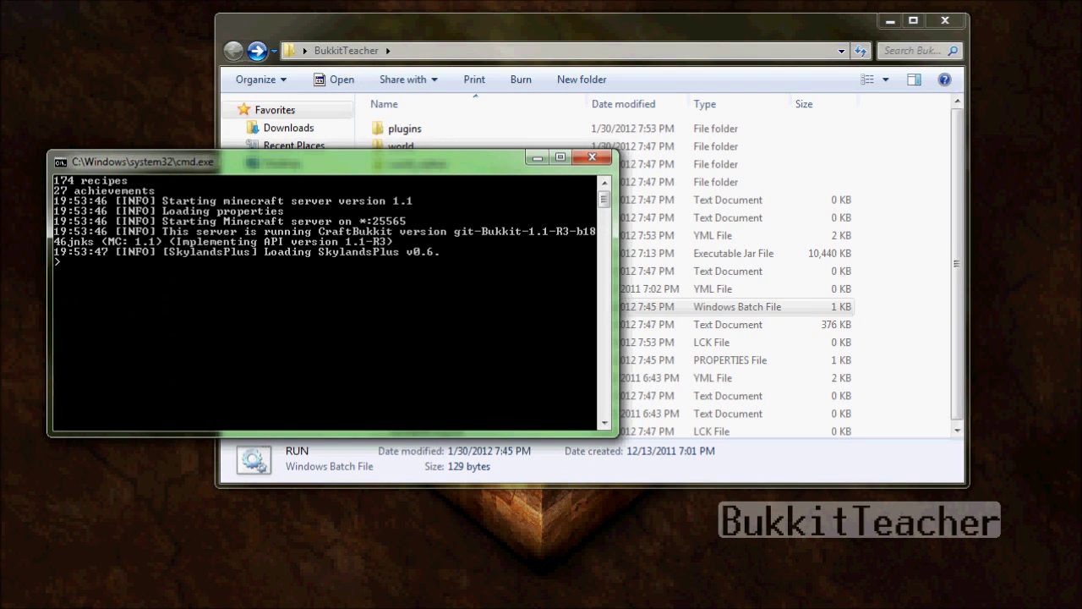
click(595, 160)
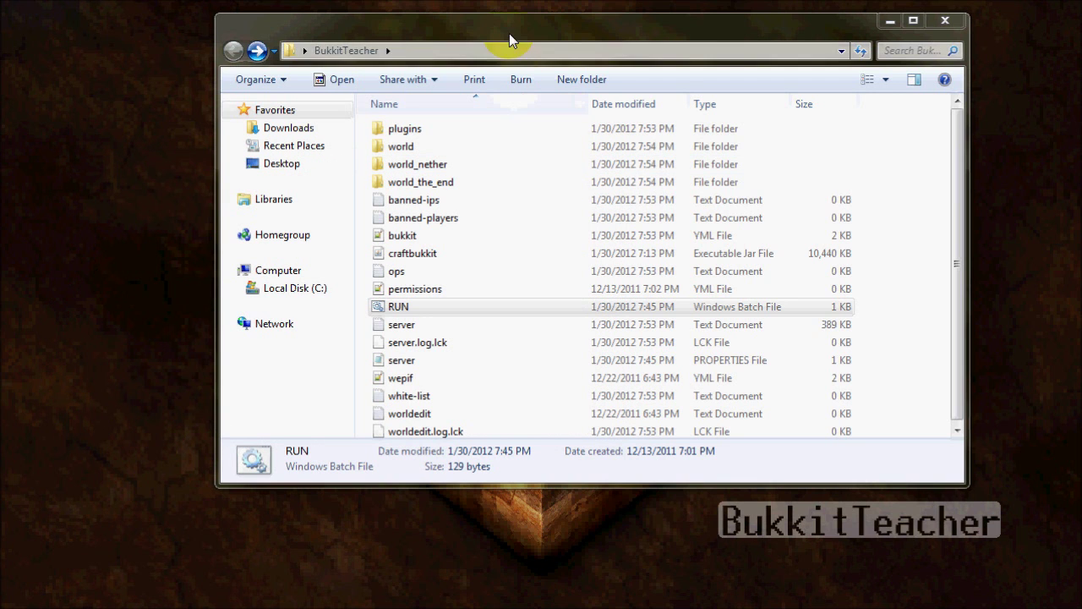
Open the config YML file from the bChatManager folder inside plugins in Notepad++.
double_click(427, 131)
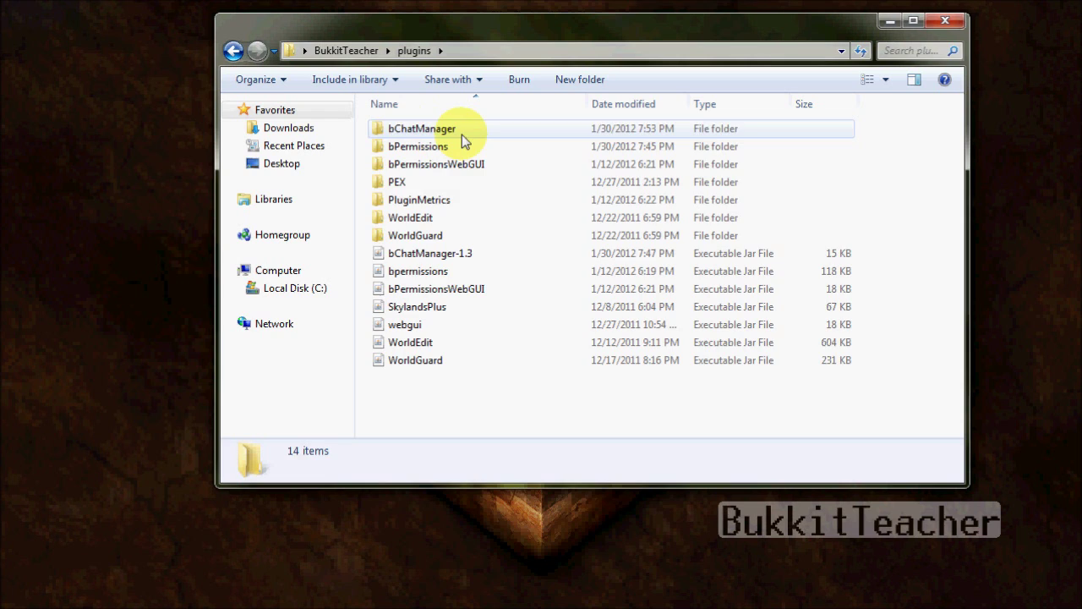
double_click(462, 135)
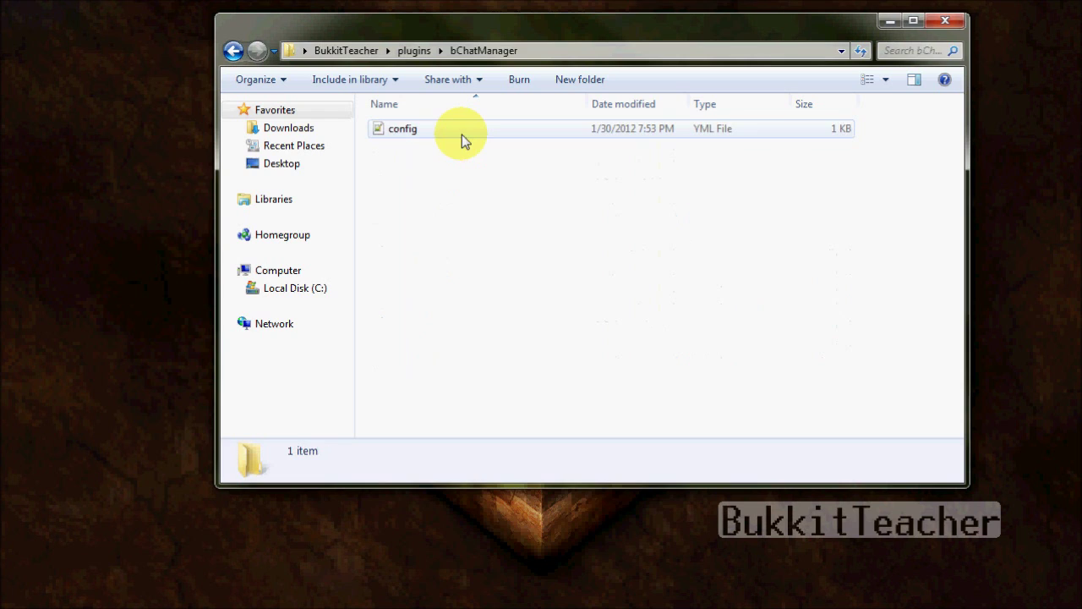
double_click(401, 132)
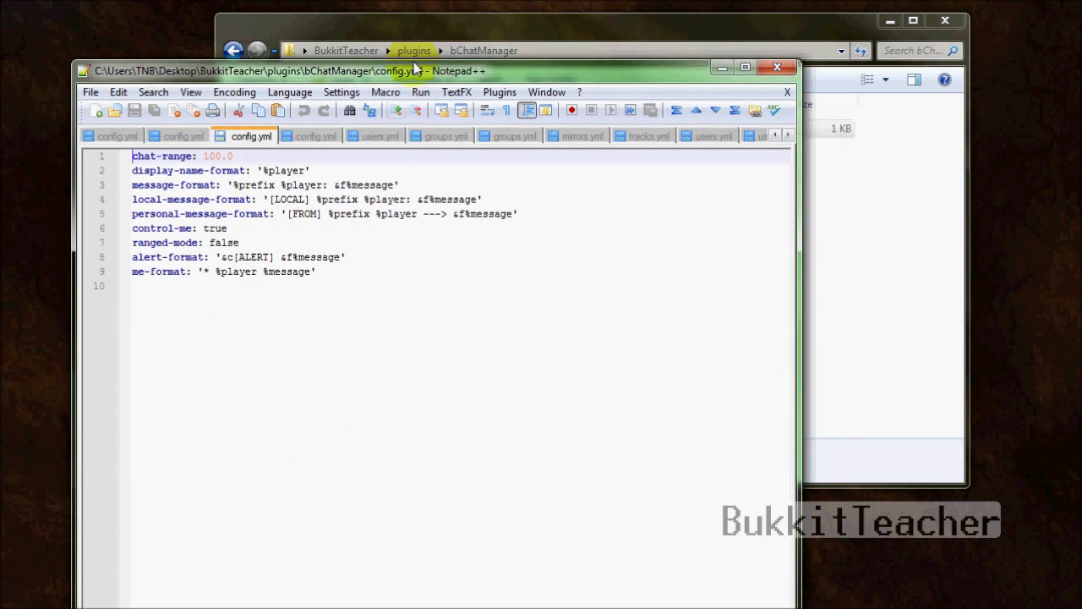
drag(414, 71, 514, 7)
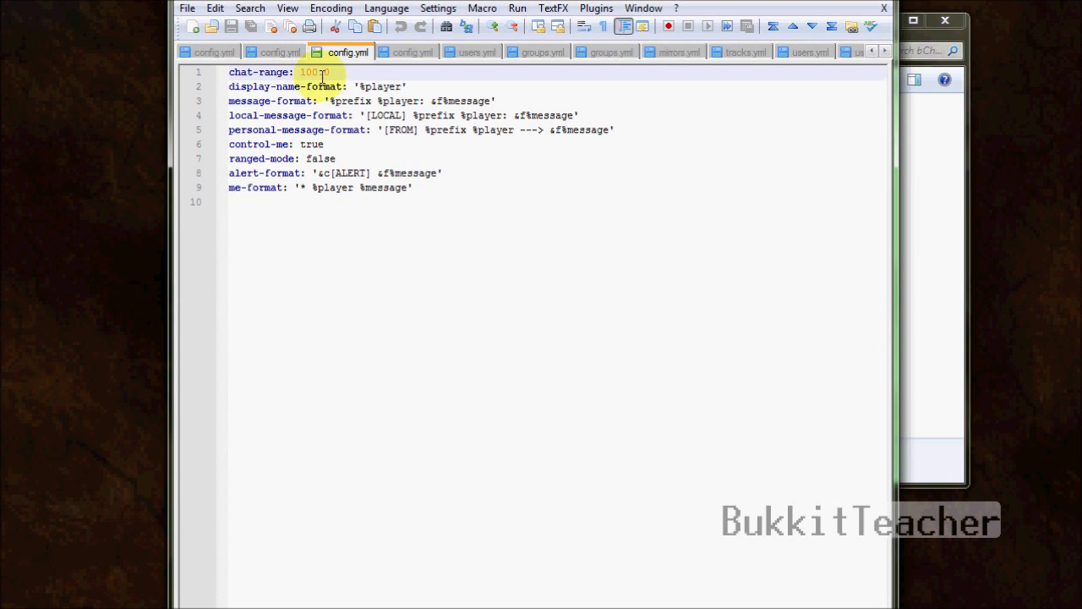
Examine the chat-range, ranged-mode and message-format settings in the bChatManager config file.
drag(347, 74, 181, 72)
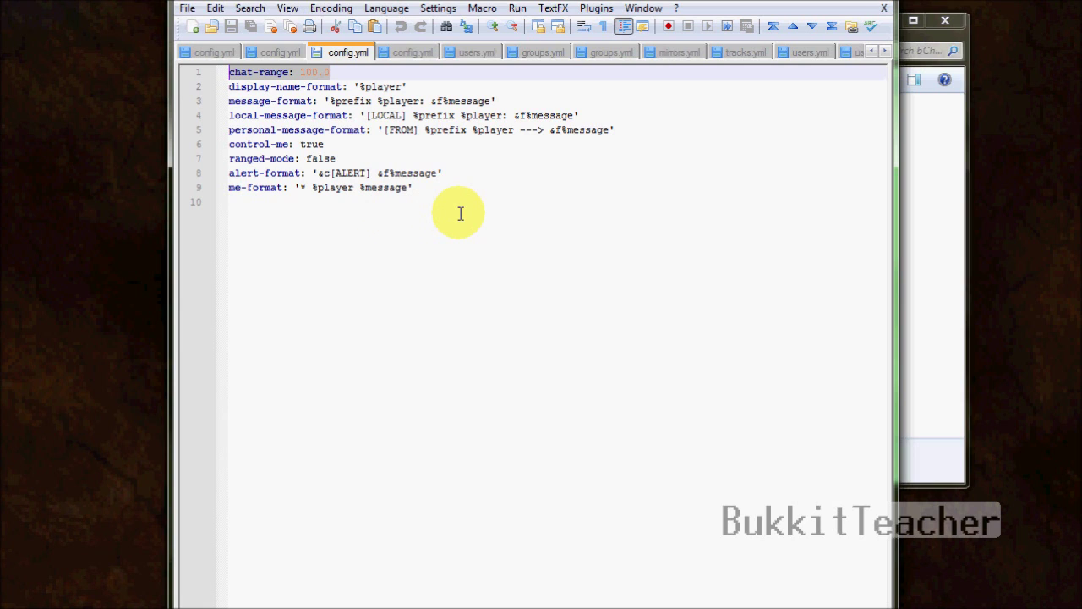
click(419, 157)
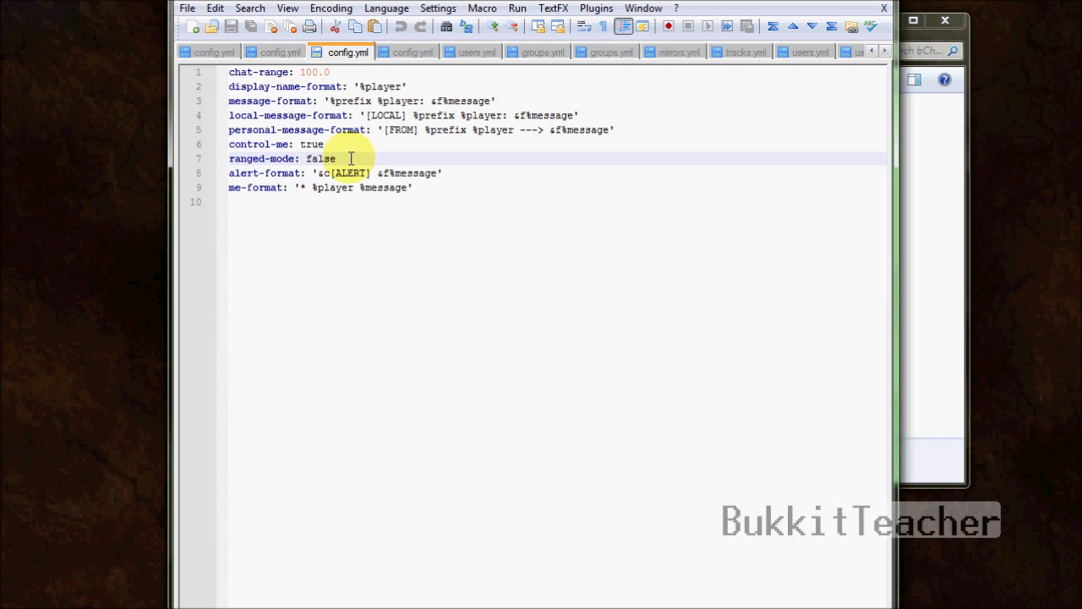
click(318, 72)
click(328, 159)
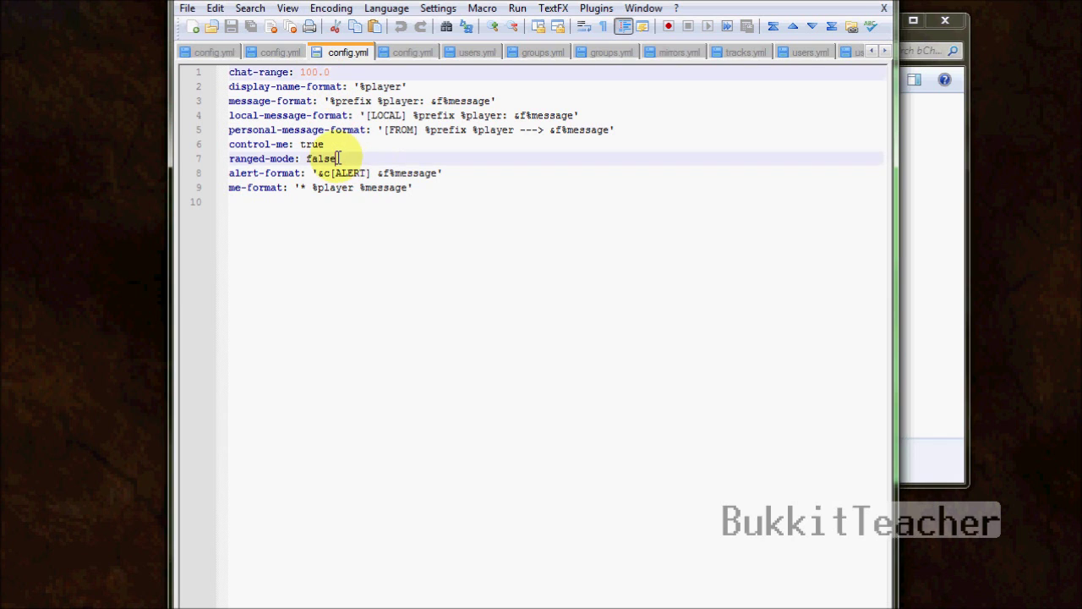
drag(345, 158, 227, 159)
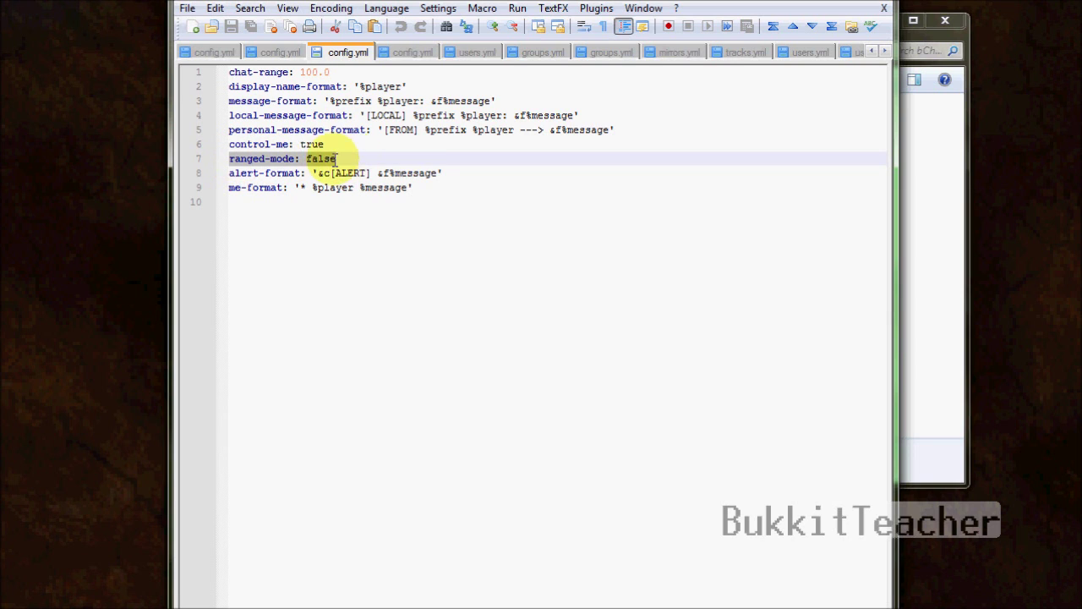
click(376, 159)
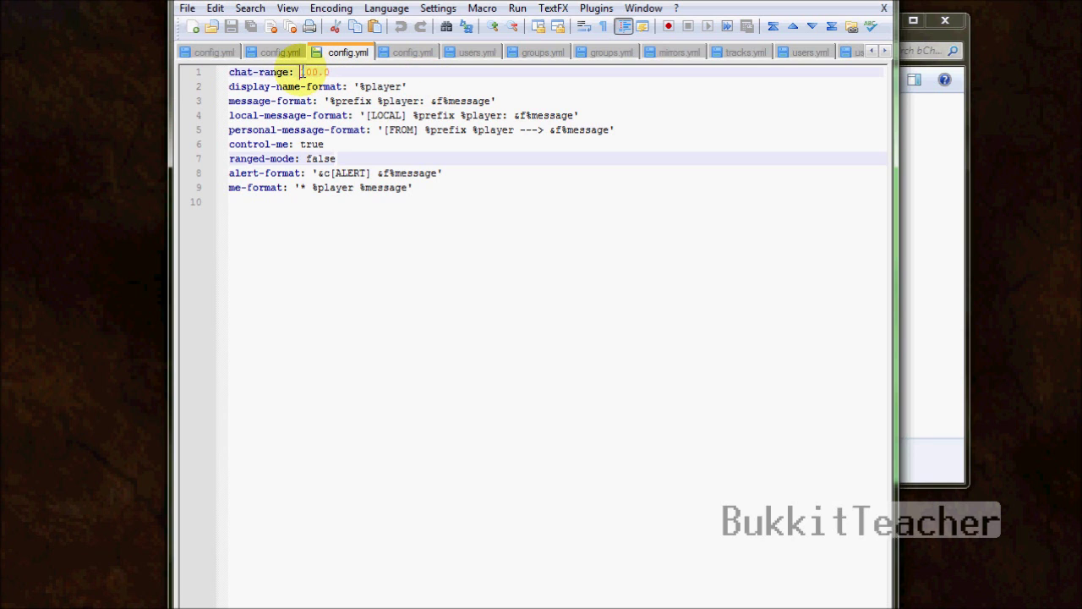
drag(302, 72, 332, 74)
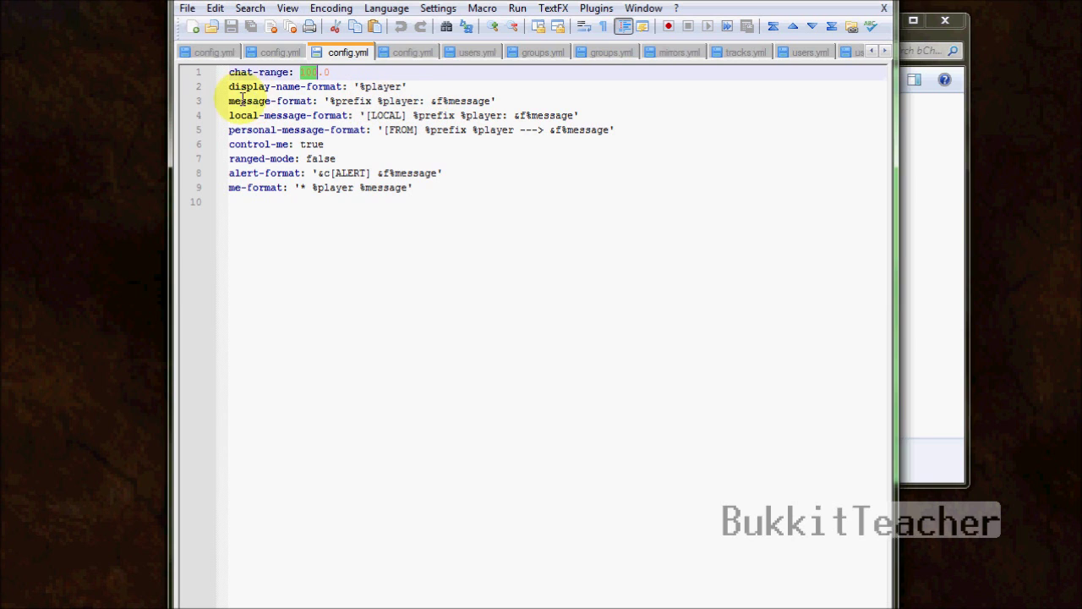
drag(230, 102, 324, 104)
click(315, 101)
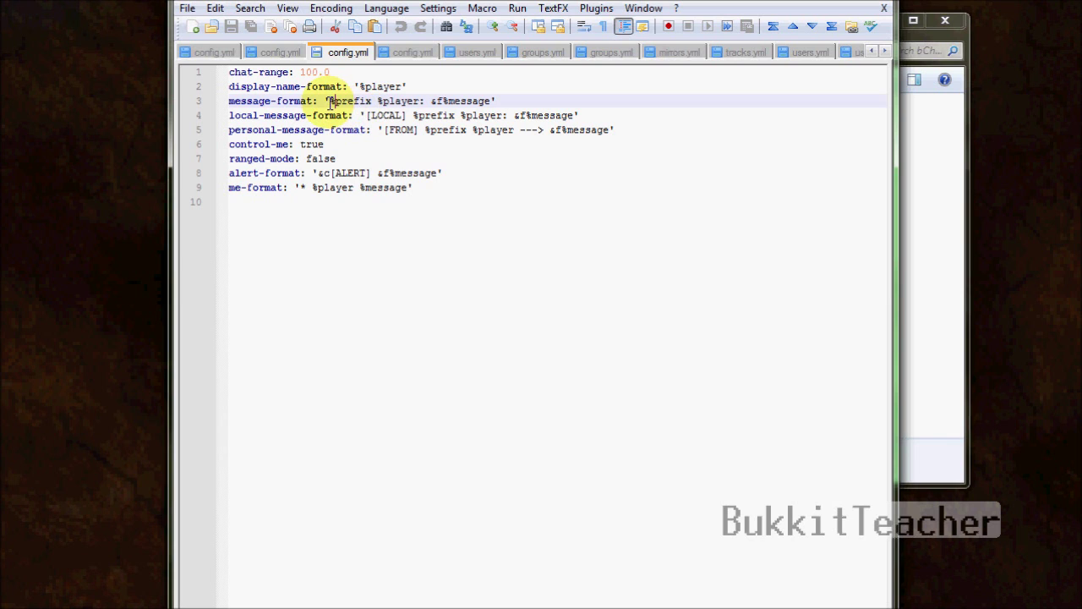
drag(328, 101, 371, 101)
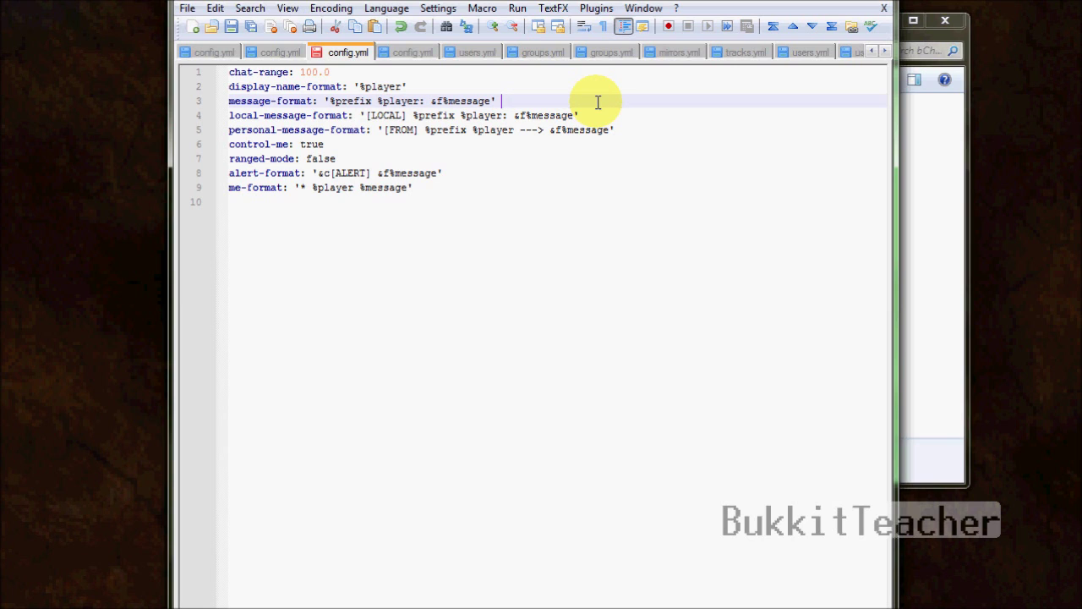
Add a sample chat line after the message-format value, made of [Admin], a player name with a colon, and "hi".
text([Admin] apachekiller )
text( hi)
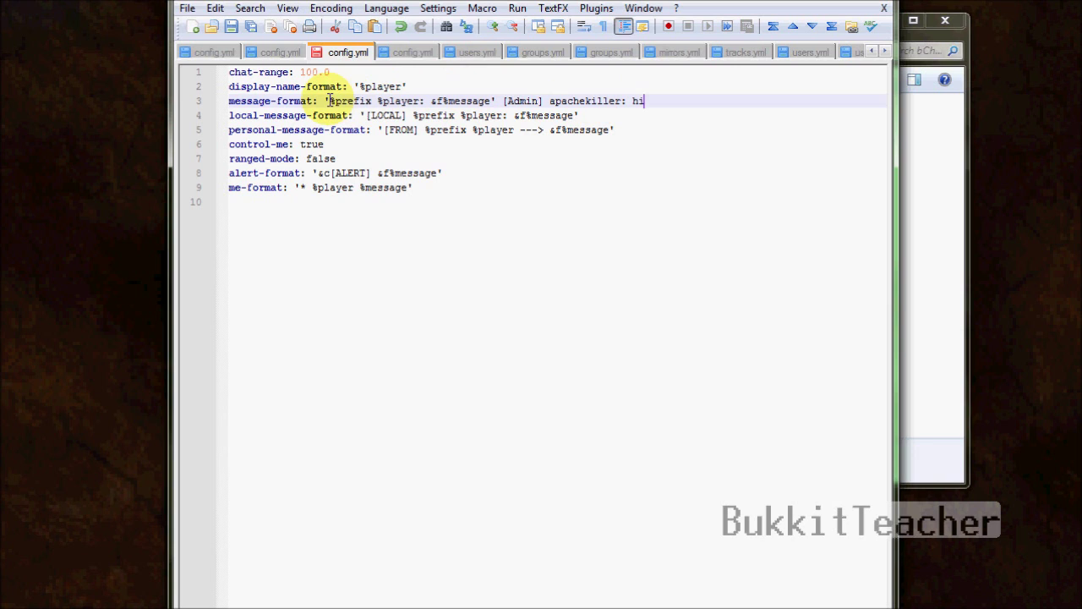
drag(329, 100, 489, 101)
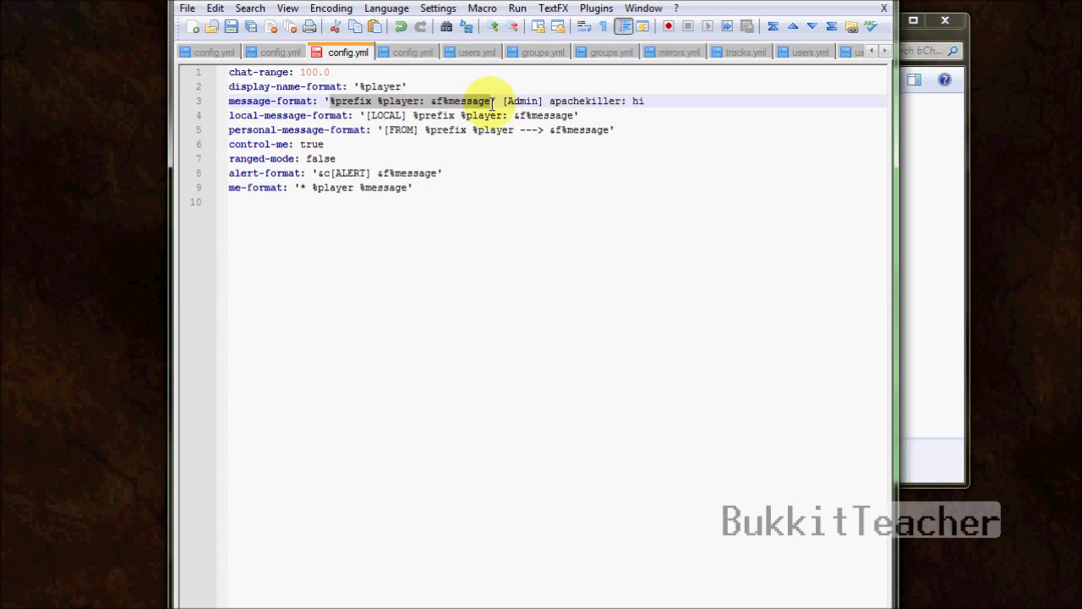
Insert %world before %prefix in the message-format value and put world_nether before [Admin] in the sample chat line.
click(405, 110)
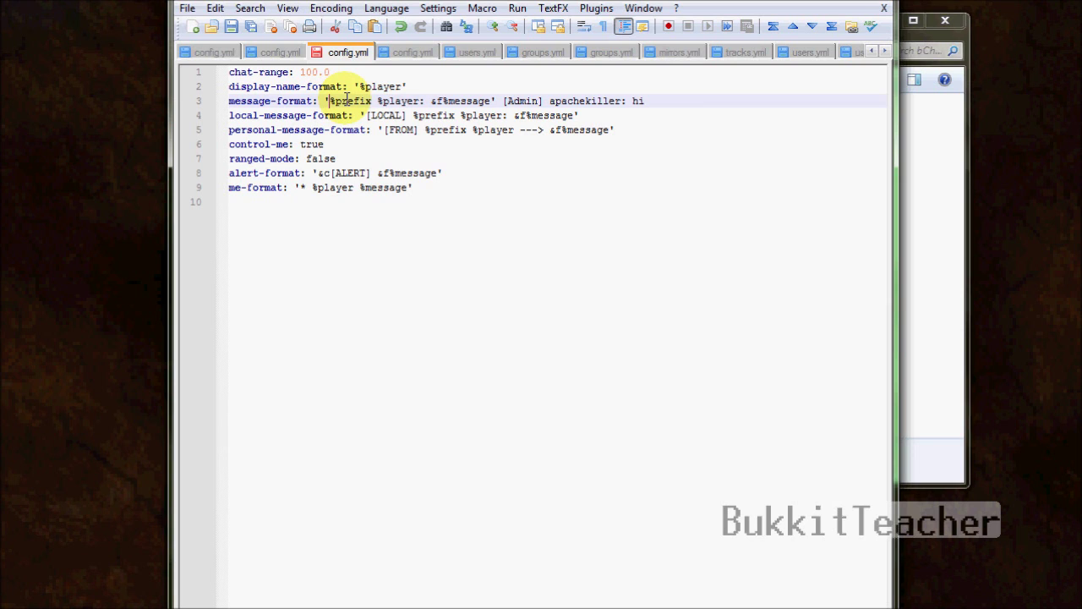
text(%world)
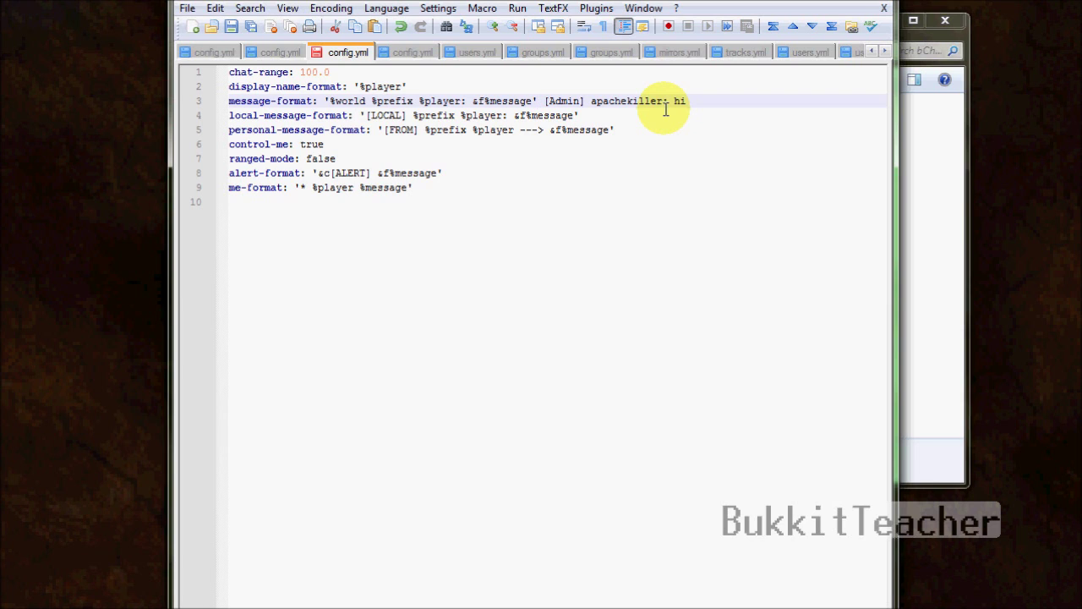
text(world_ )
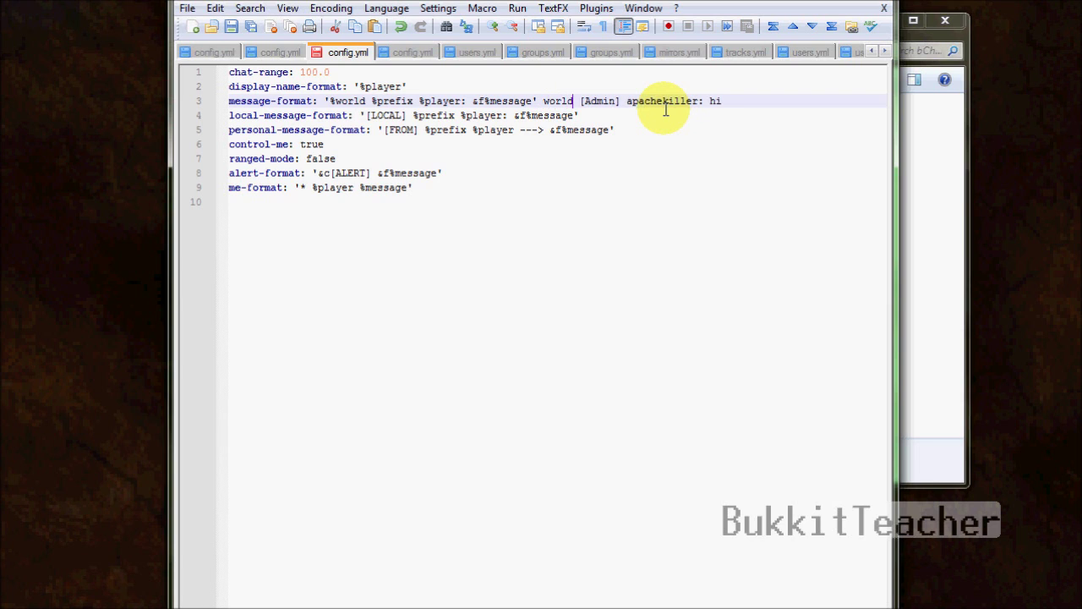
text(nether)
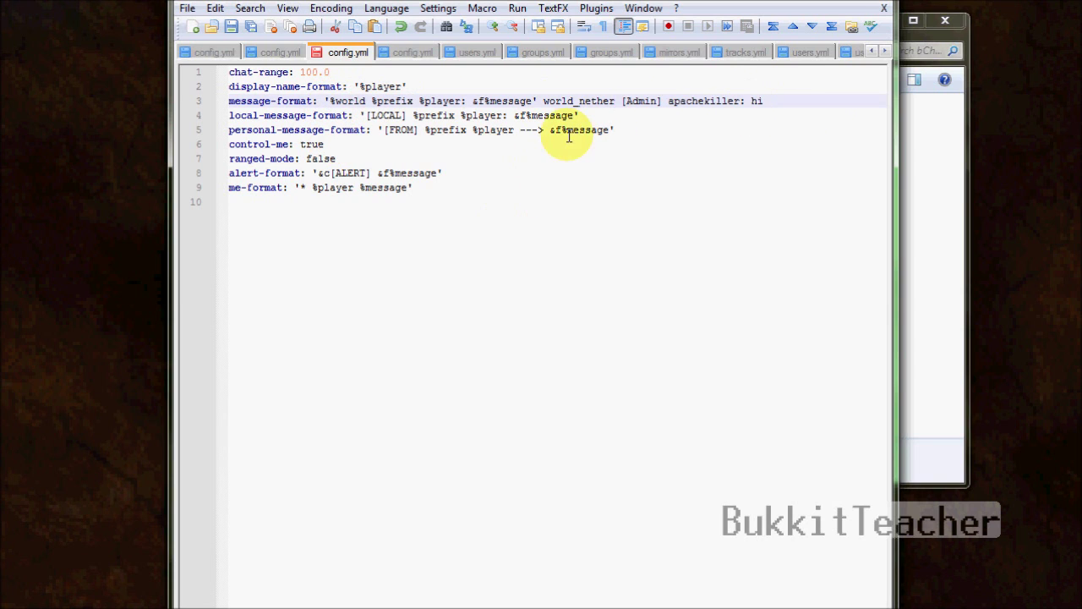
Insert %suffix between %player and the colon in the message-format value, separated from %player by a space.
click(462, 100)
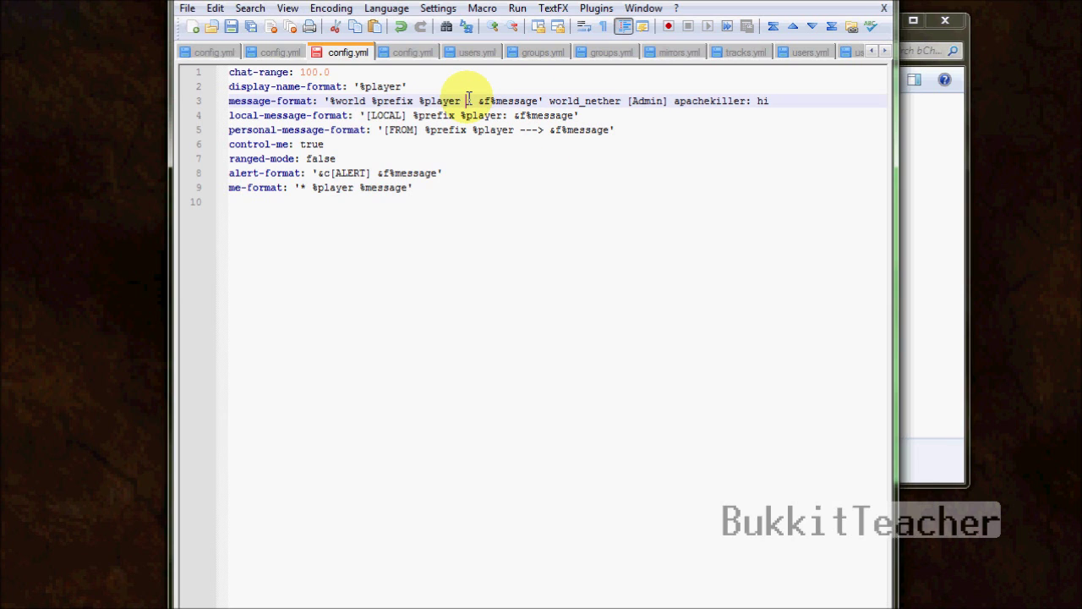
text(&)
text(suffix)
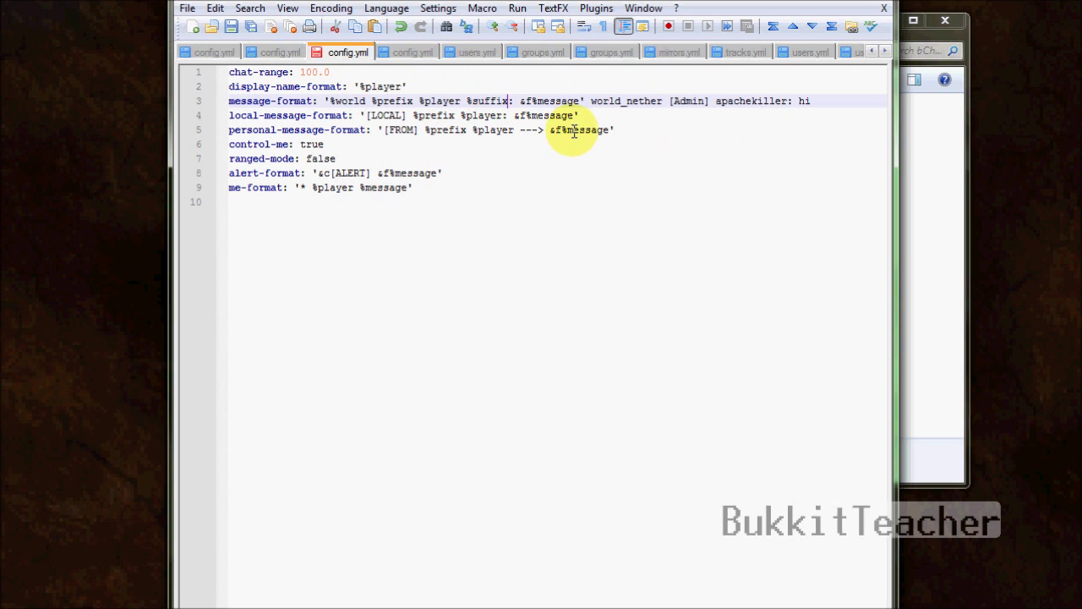
Remove %suffix and %world from the message-format value, leaving '%prefix %player: &f%message'.
click(710, 101)
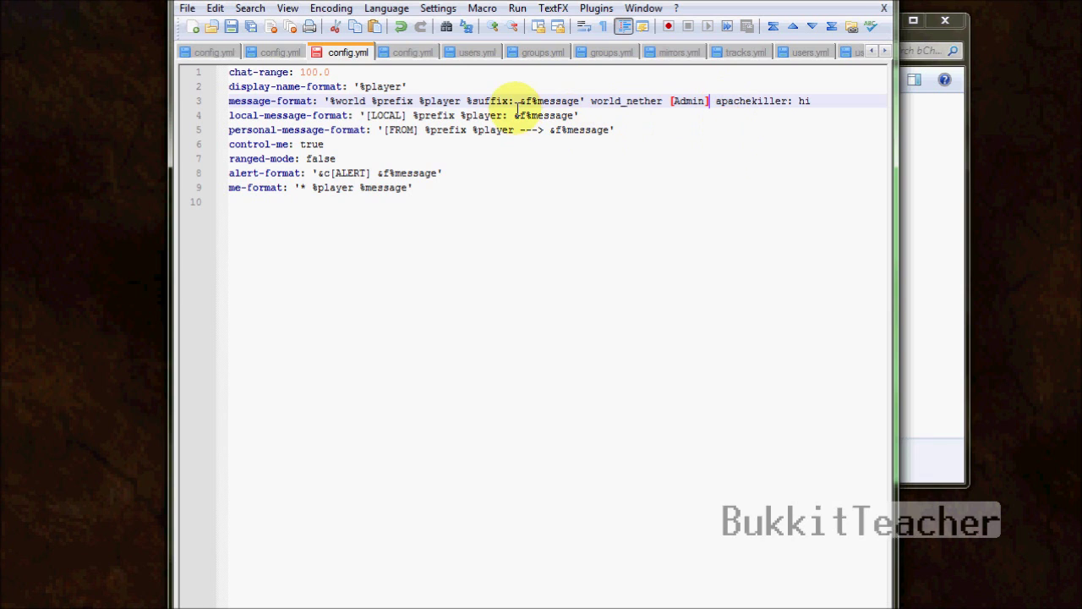
drag(509, 101, 463, 101)
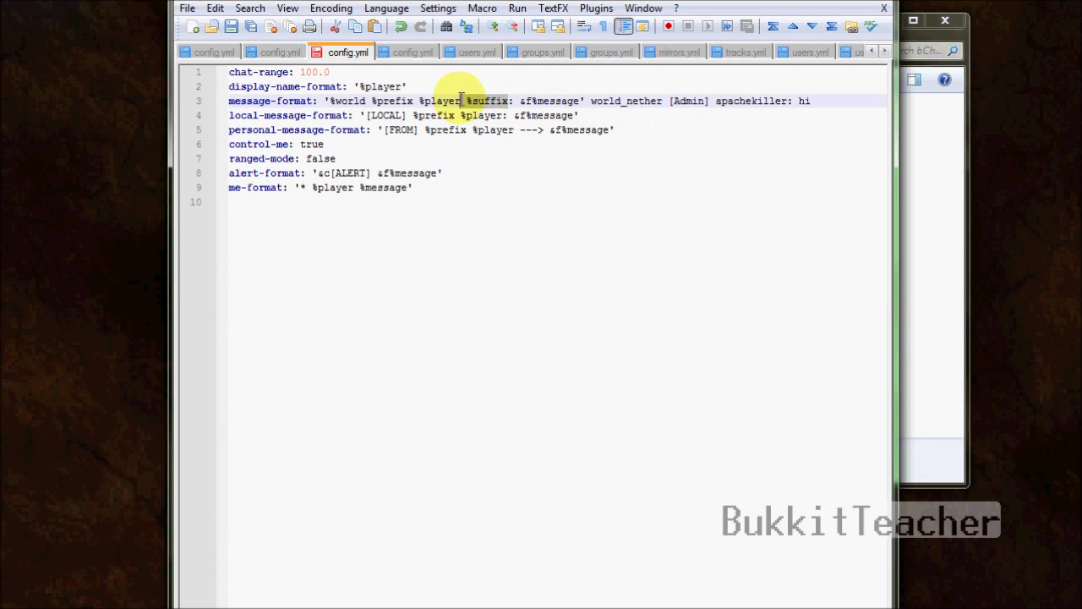
key(BackSpace)
drag(372, 100, 329, 100)
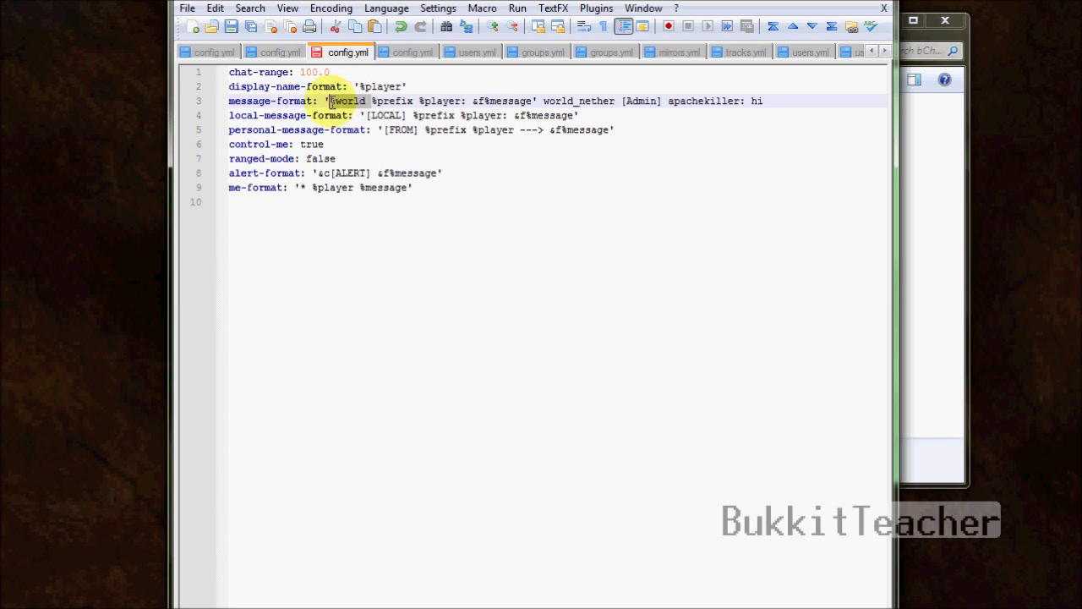
key(BackSpace)
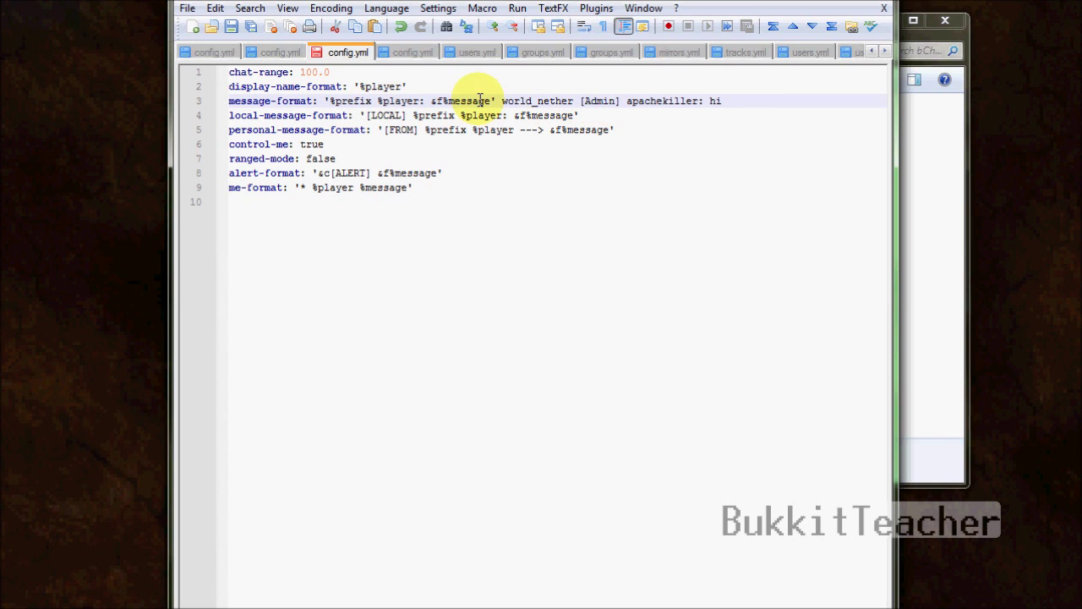
Delete the sample chat text, including world_nether, that follows the message-format value.
click(535, 101)
drag(502, 101, 580, 101)
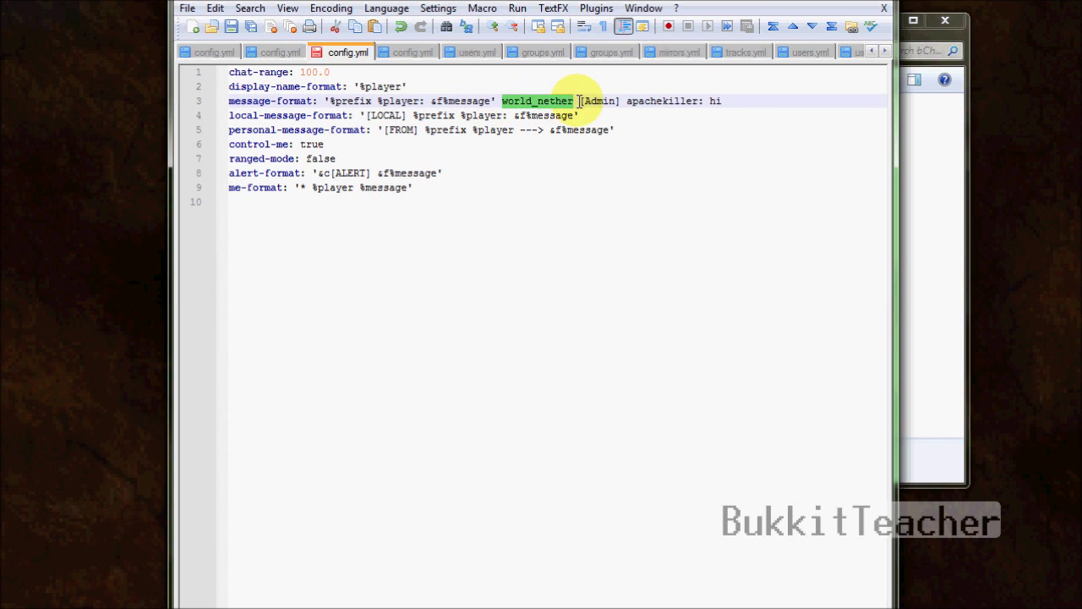
key(BackSpace)
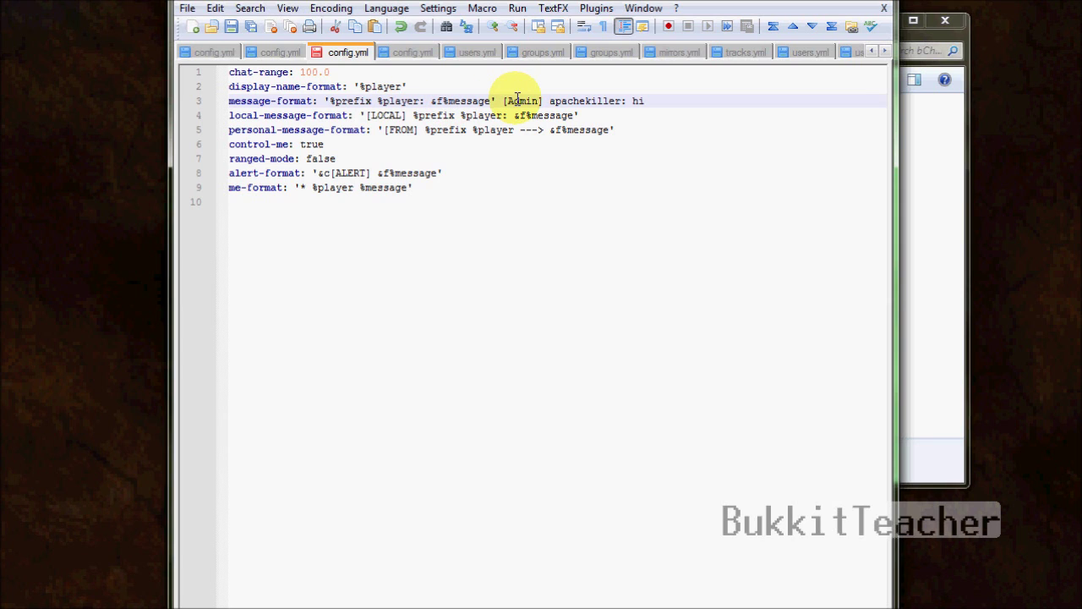
click(257, 115)
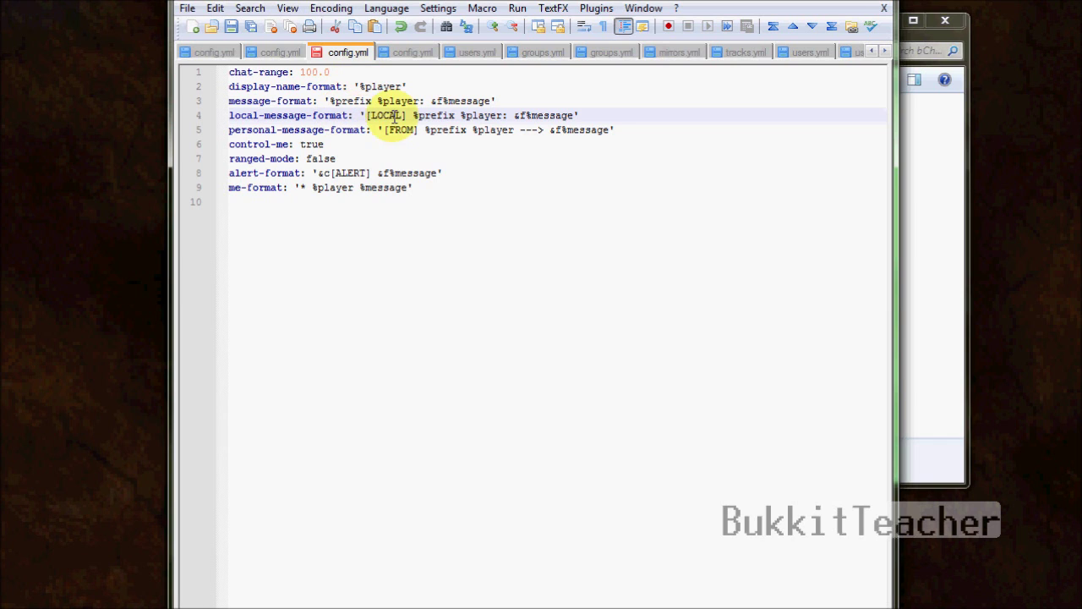
Replace the ---> arrow after %player in the personal-message-format value with a colon, keeping one space before &f%message.
click(378, 129)
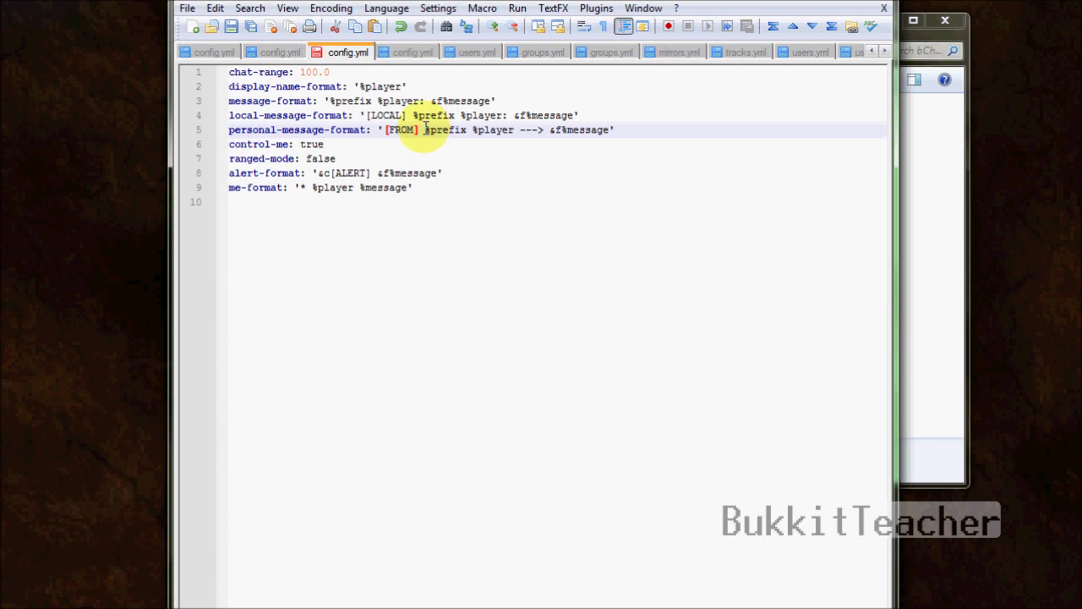
drag(424, 129, 466, 130)
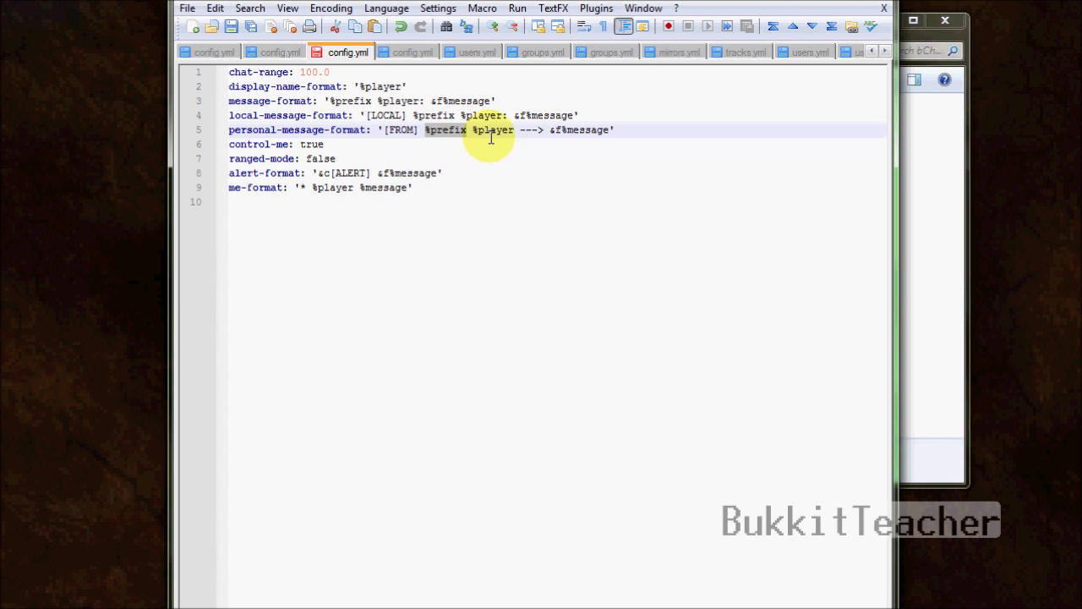
drag(471, 131, 543, 133)
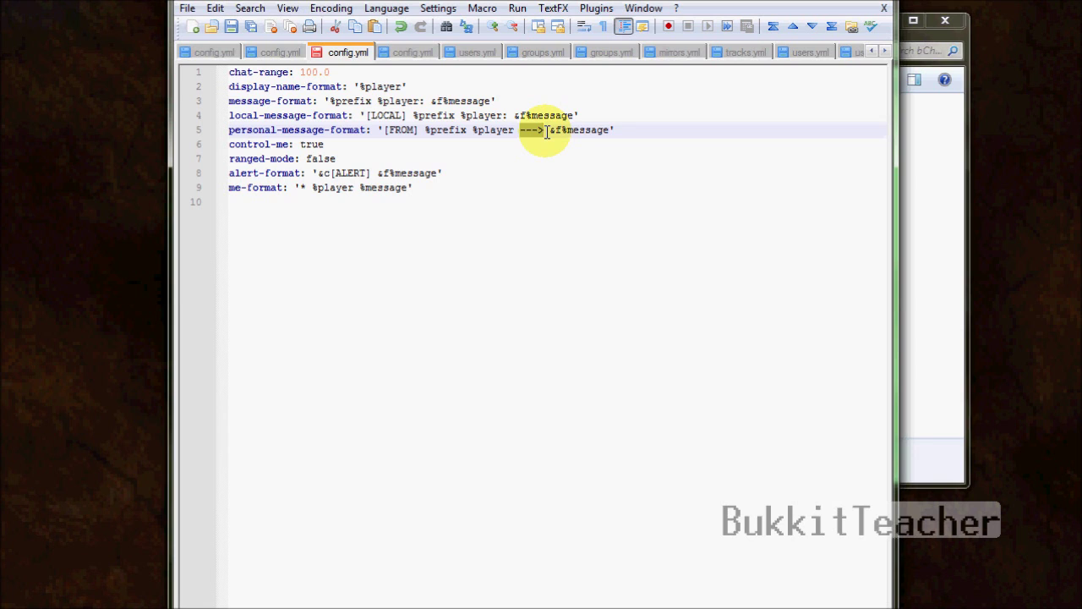
key(BackSpace)
key(BackSpace)
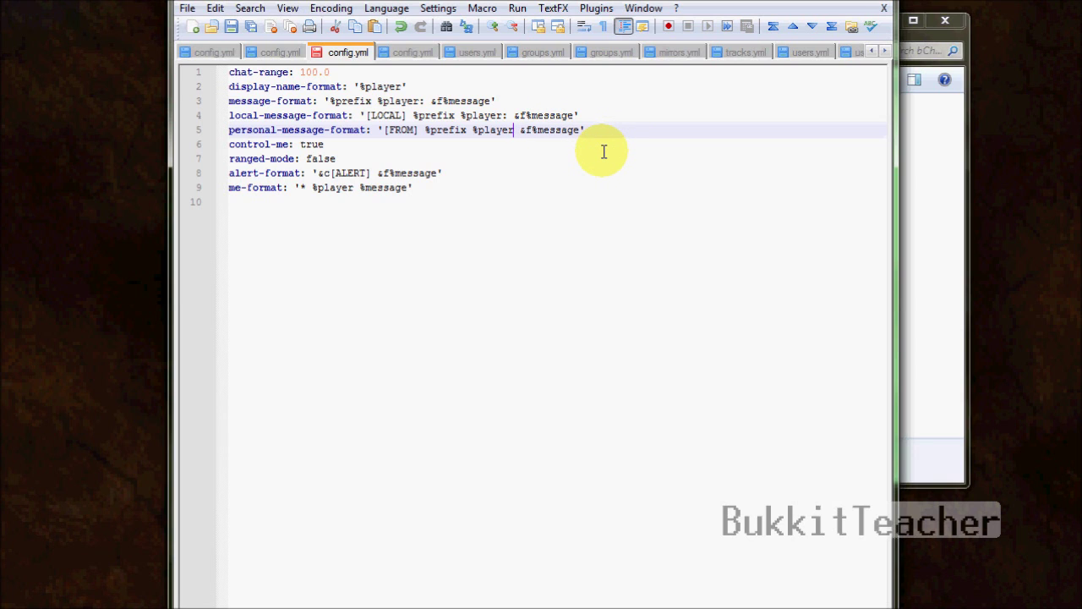
text(:)
key(BackSpace)
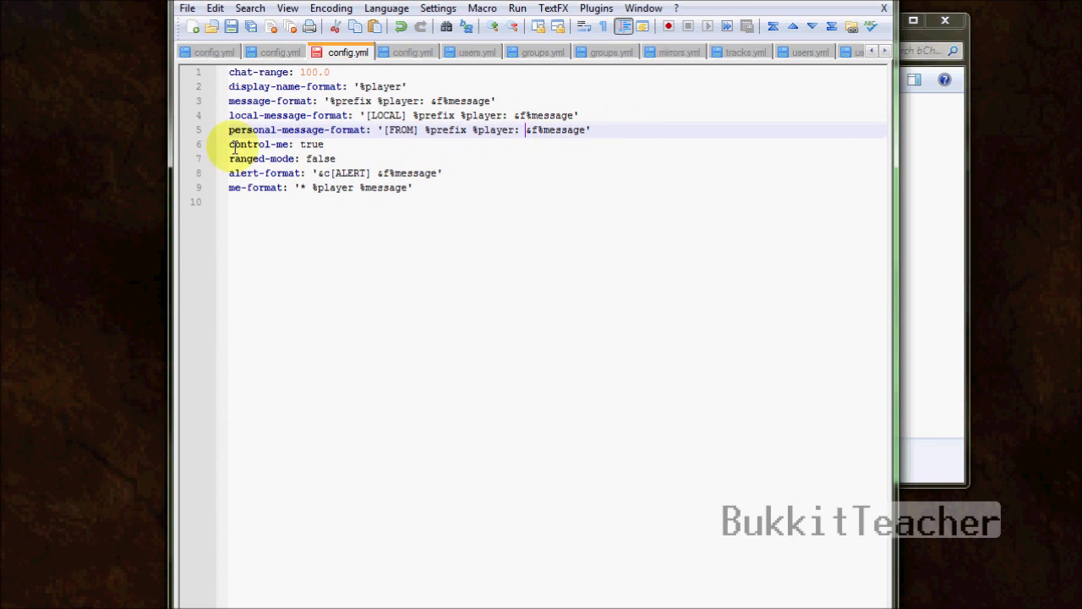
click(359, 145)
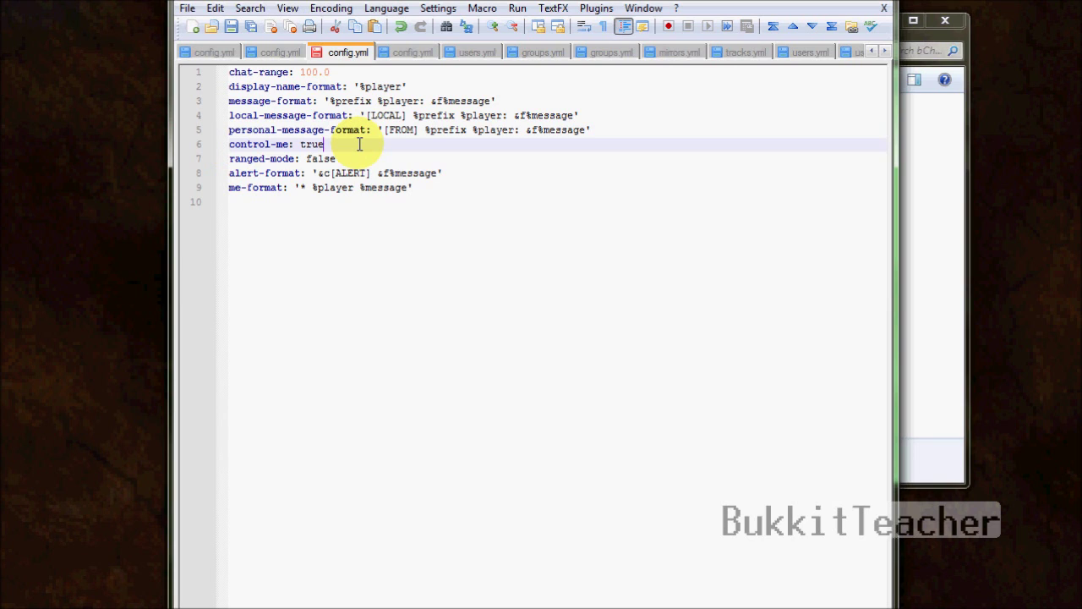
text(/me)
key(BackSpace)
key(BackSpace)
key(BackSpace)
key(BackSpace)
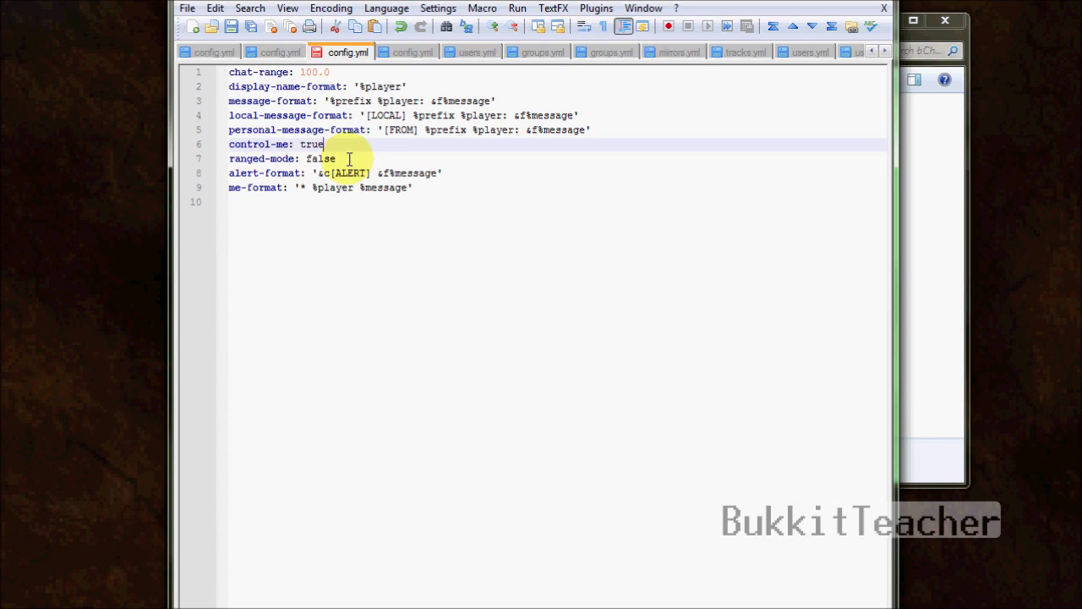
click(248, 159)
click(372, 173)
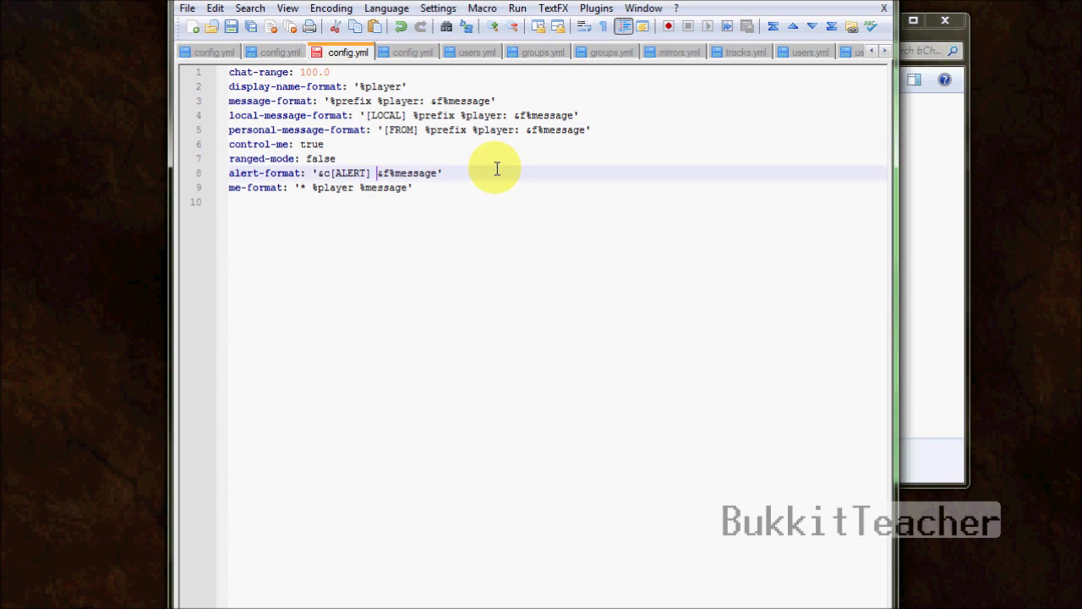
key(End)
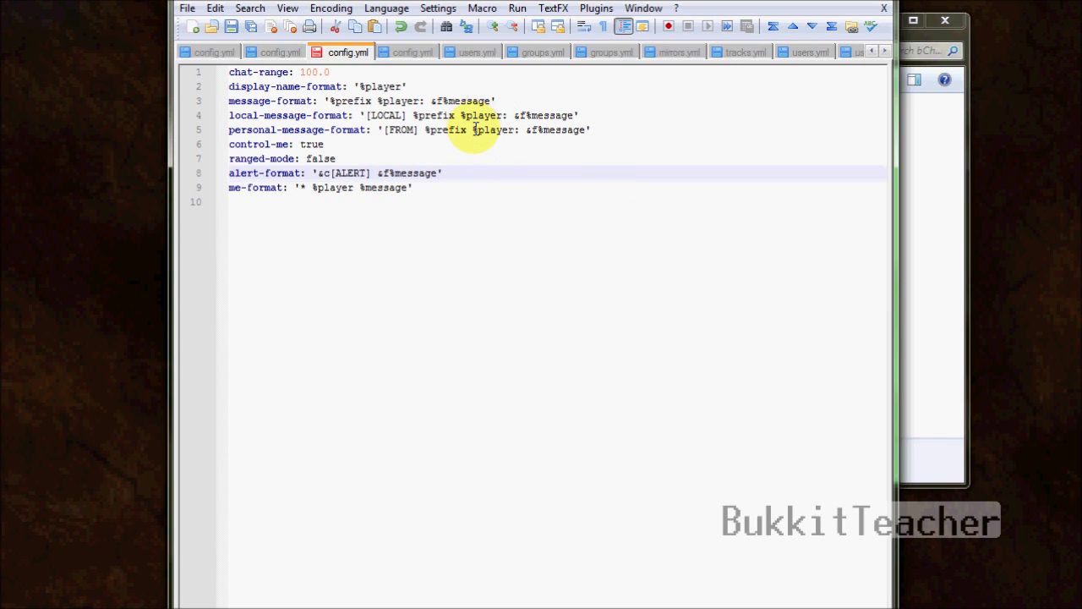
Remove the &f colour code before %message in the personal-message-format value and enter it again.
click(541, 132)
key(BackSpace)
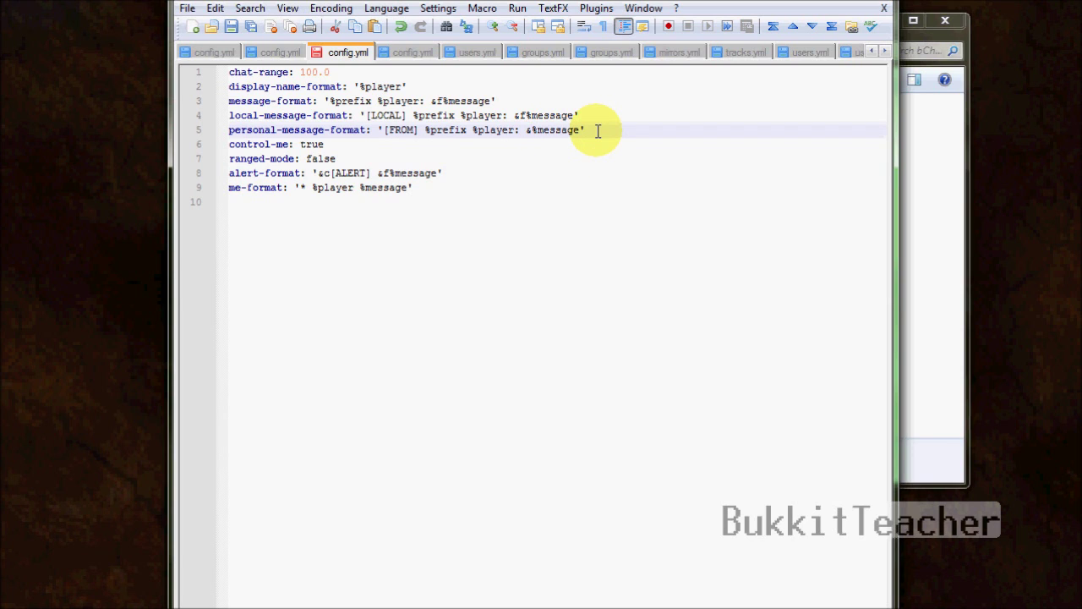
text(3)
key(BackSpace)
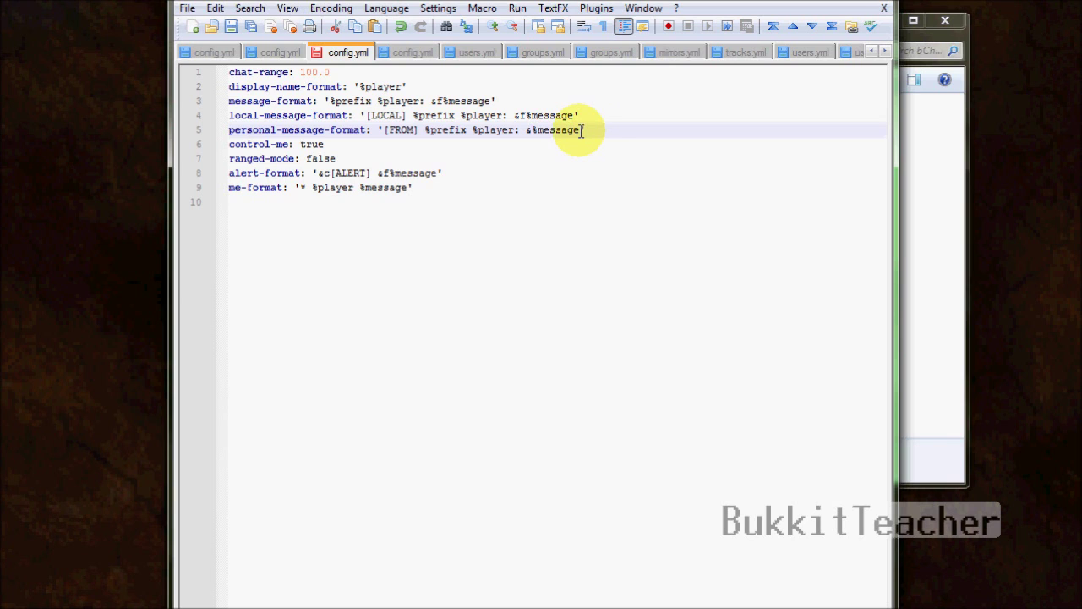
key(BackSpace)
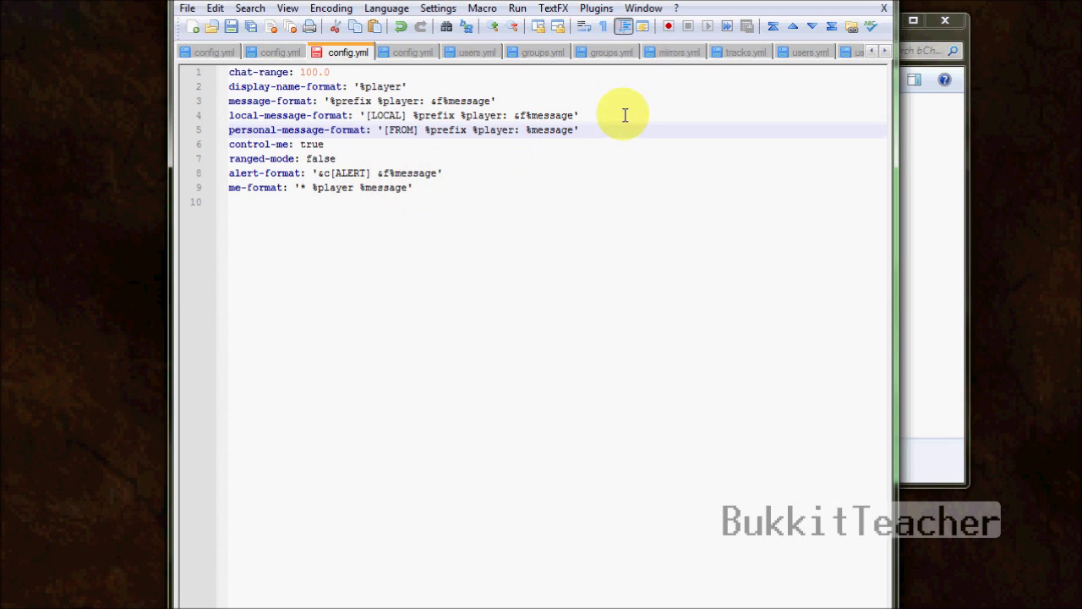
text(&)
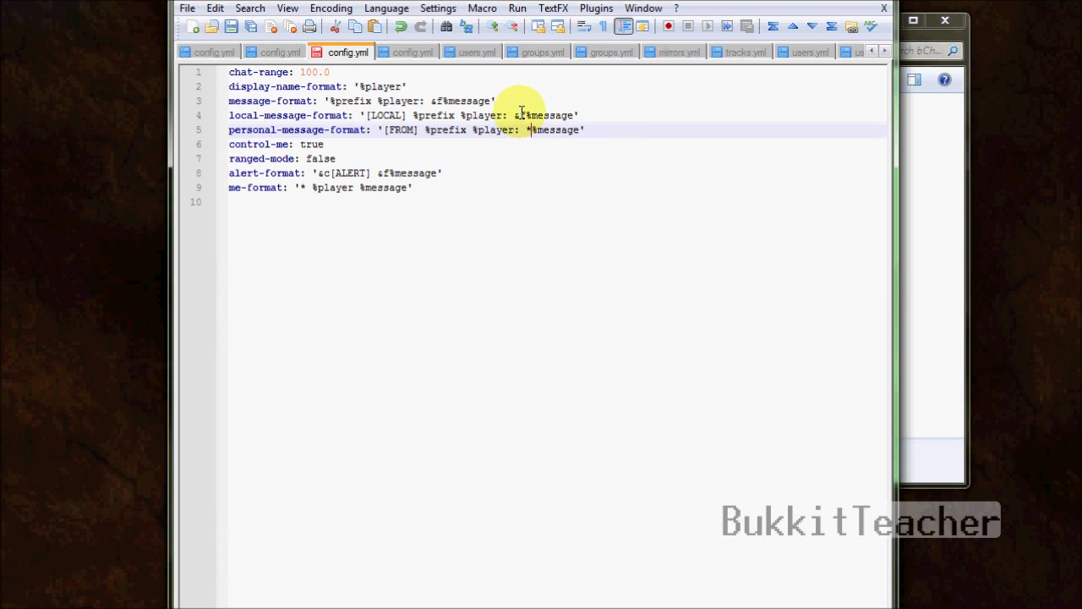
text(f)
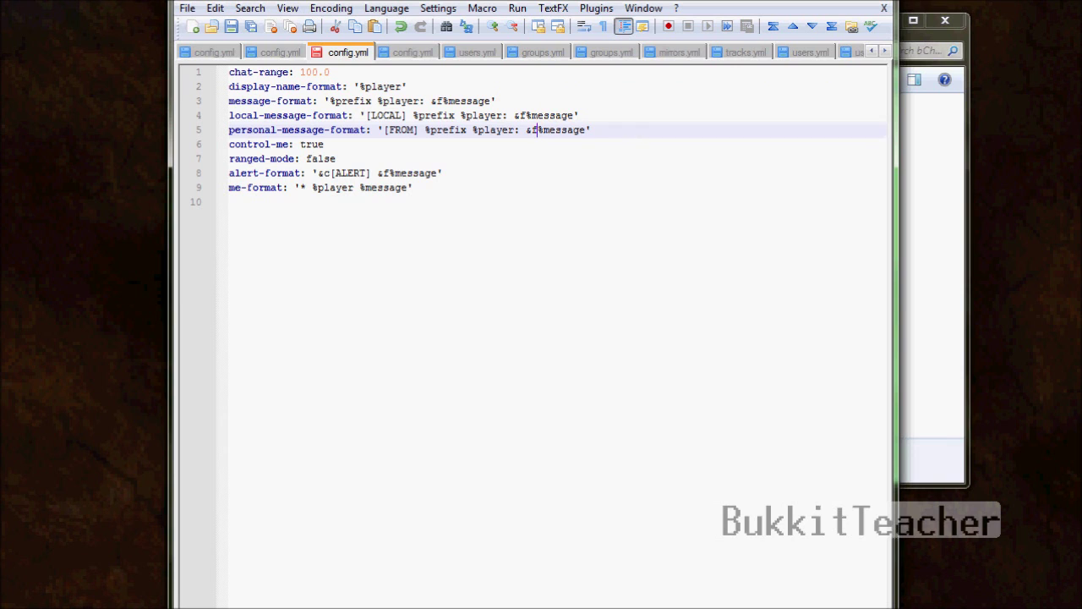
Examine the me-format value and its relation to the control-me setting.
click(286, 196)
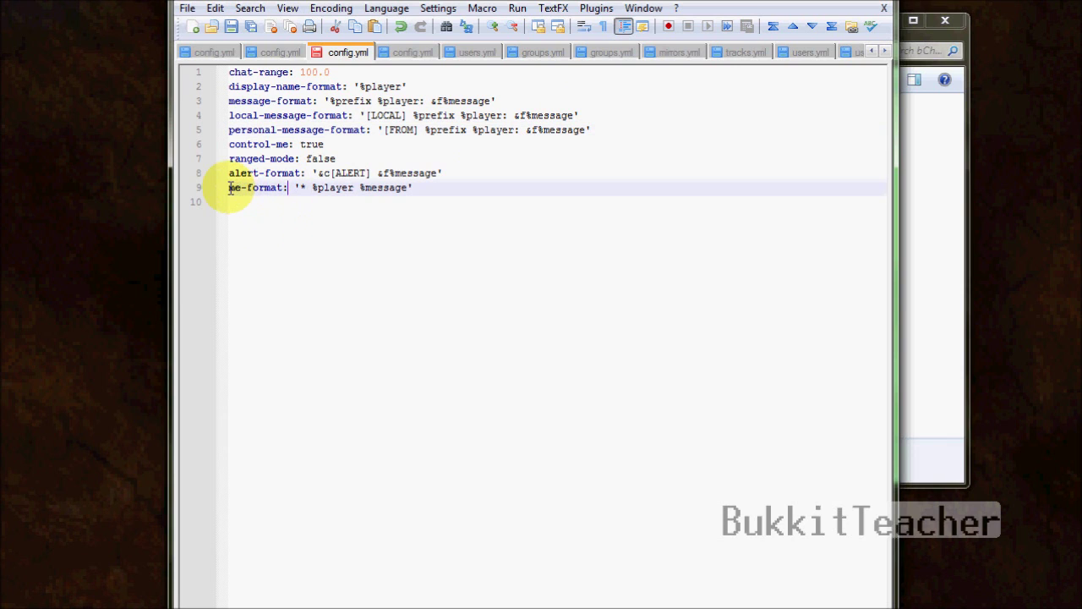
click(223, 194)
drag(232, 188, 353, 188)
drag(324, 144, 229, 144)
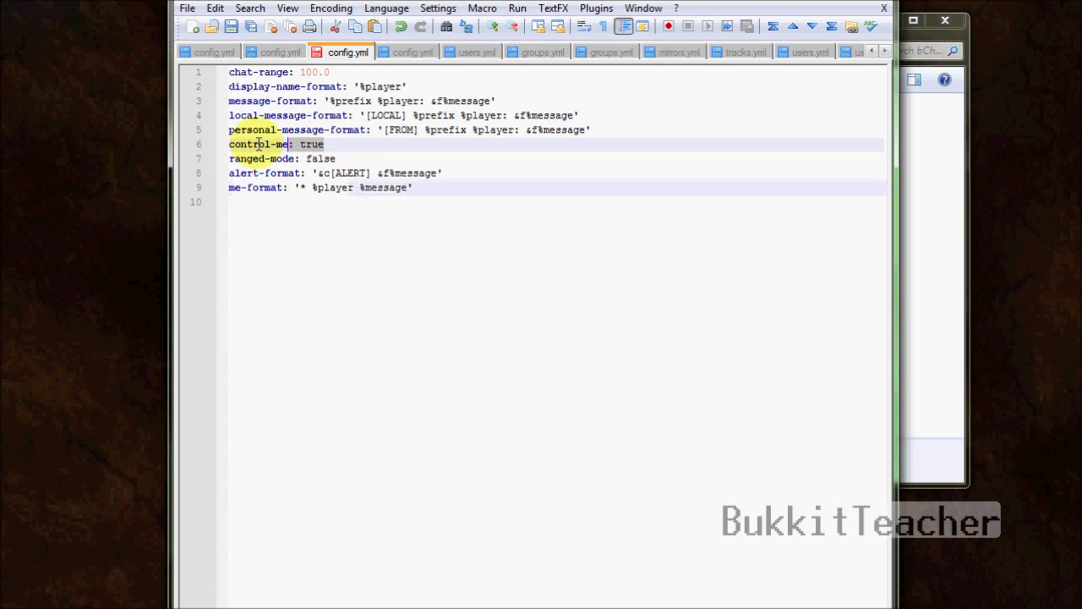
click(318, 140)
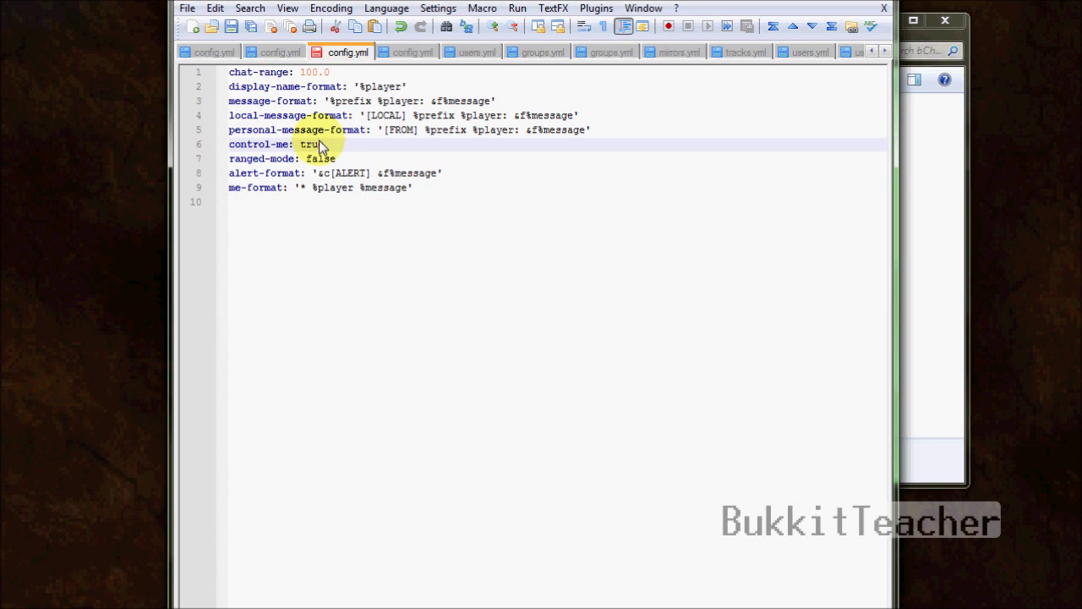
drag(300, 187, 312, 188)
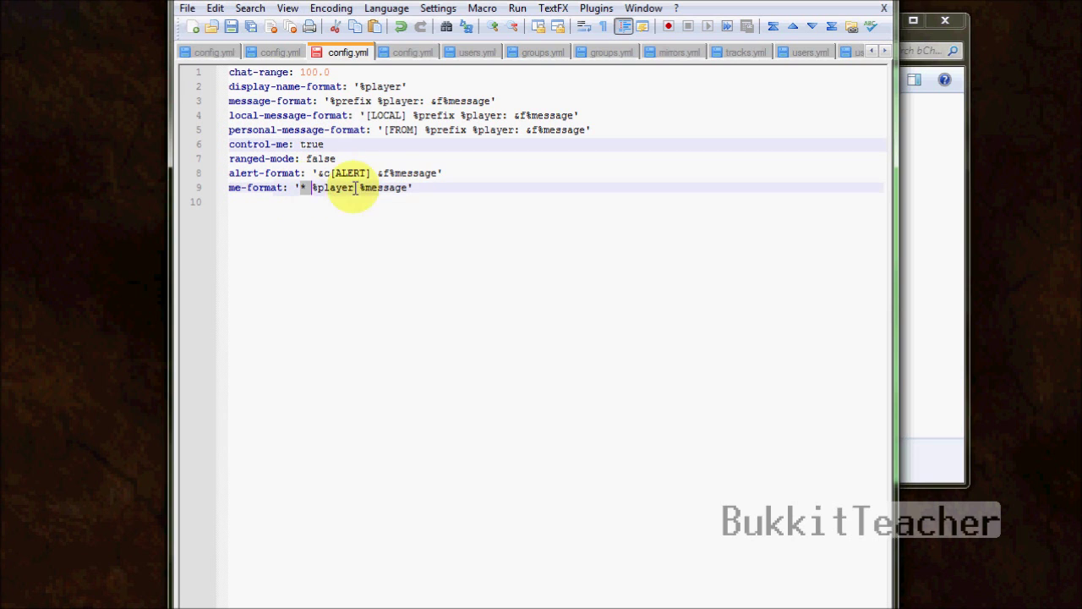
triple_click(254, 144)
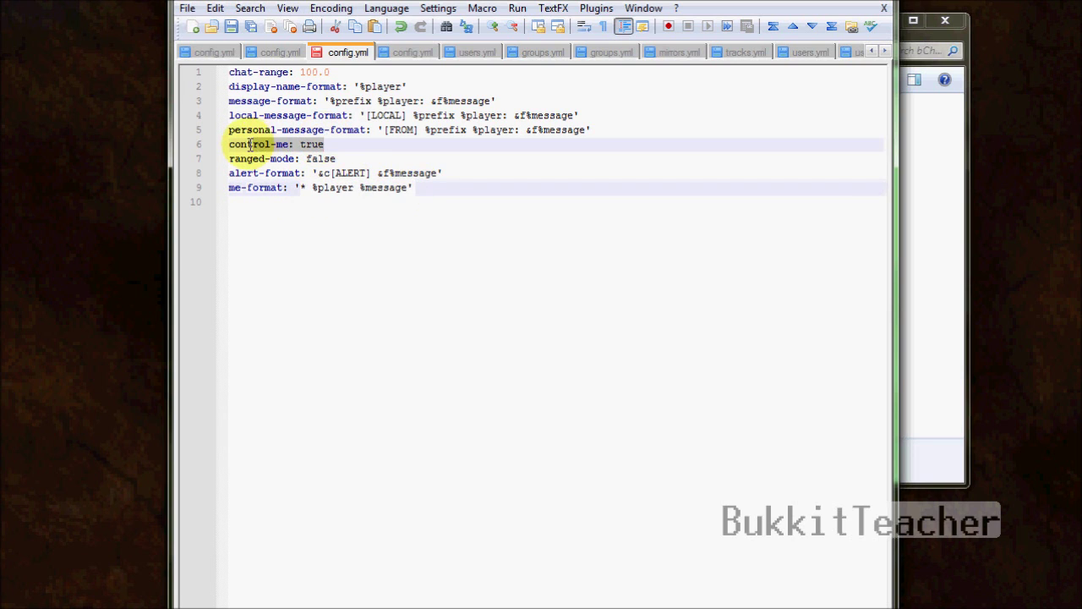
click(422, 186)
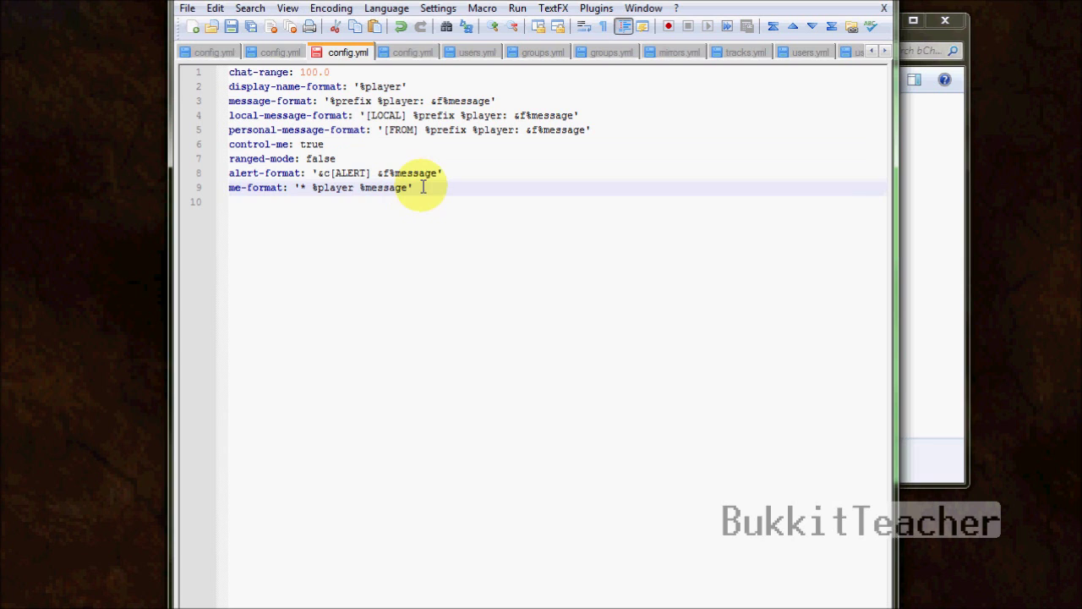
drag(300, 187, 481, 188)
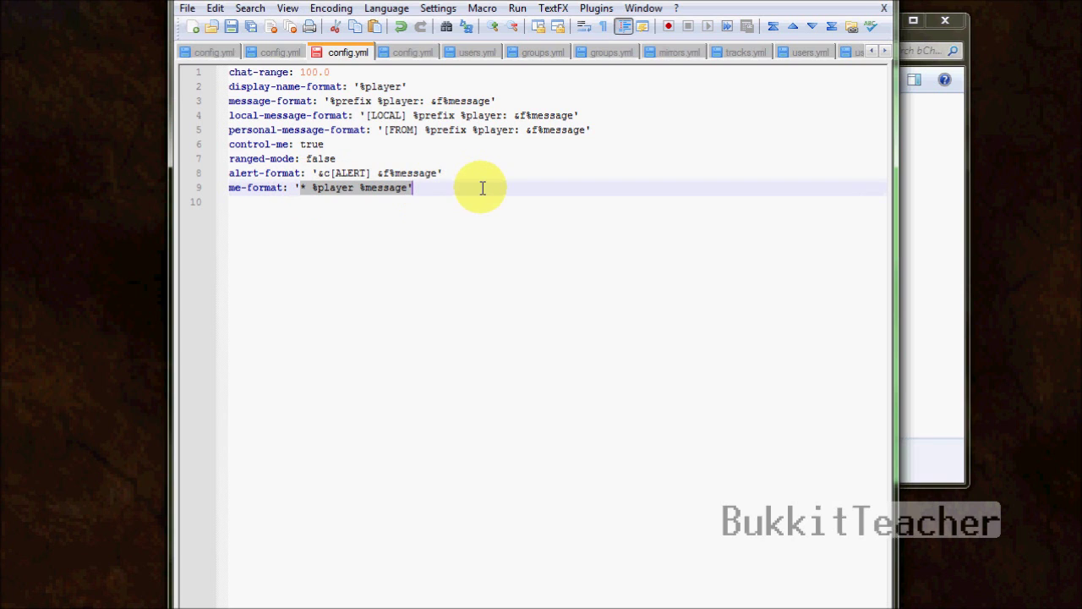
Save the edited bChatManager config.yml.
click(477, 211)
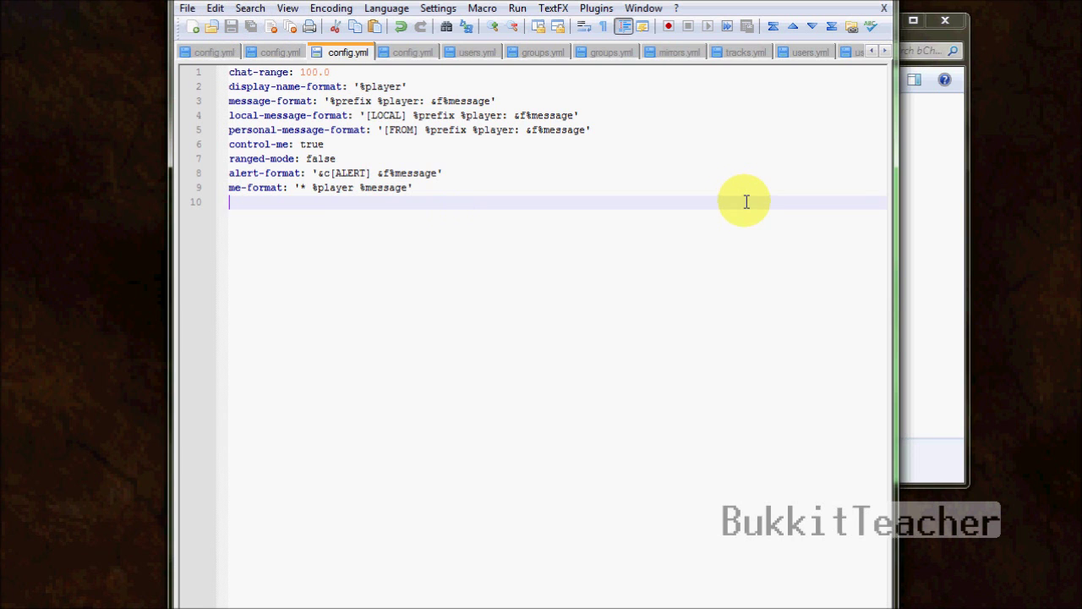
click(918, 326)
click(589, 582)
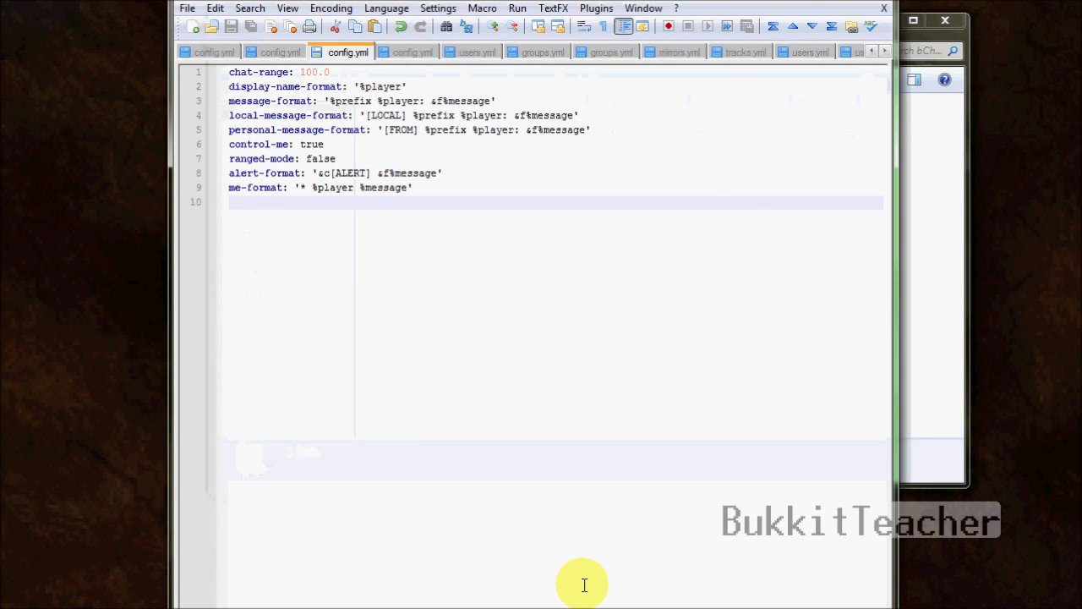